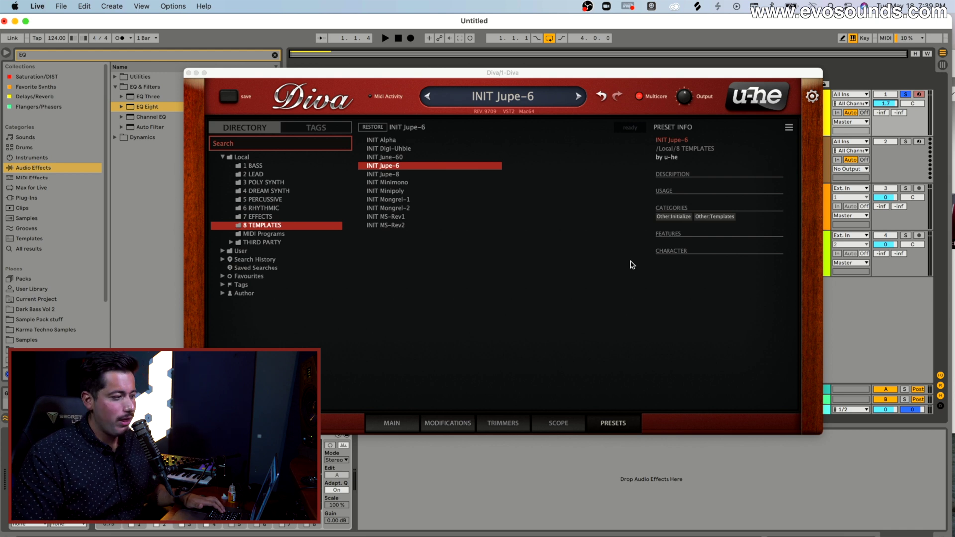
- Load the INIT Jupe-6 template preset and show the synth's main controls
left_click(387, 183)
left_click(393, 174)
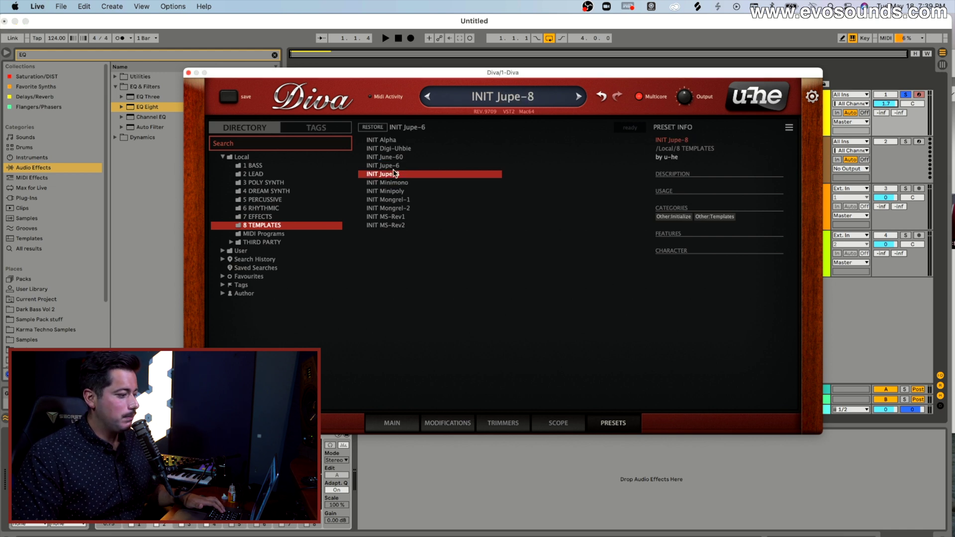
left_click(395, 166)
left_click(392, 423)
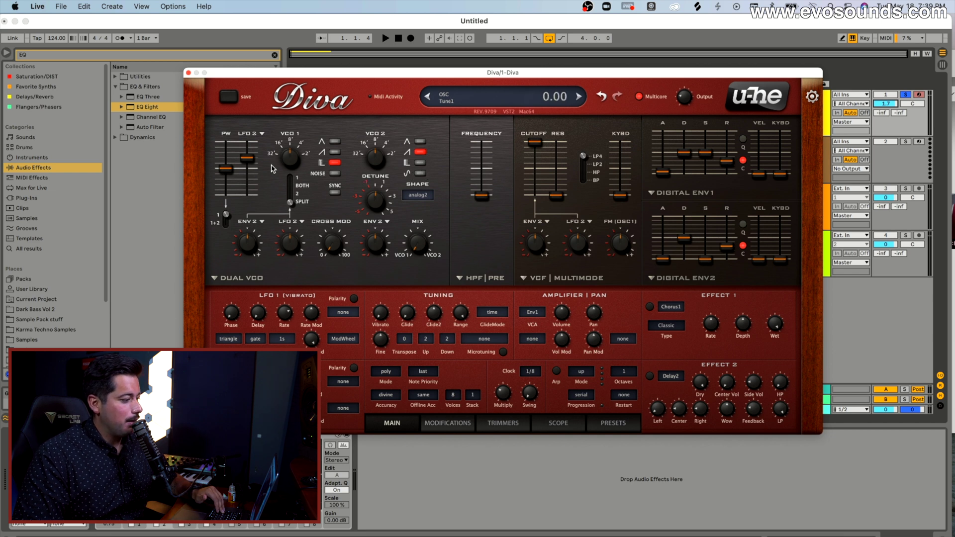
- Centre the LFO 2 pulse-width modulation slider and raise the high-pass filter frequency slightly
left_click_drag(247, 158, 247, 169)
left_click_drag(481, 184, 481, 191)
- Change the filter model to Ladder and switch both envelopes to the ADS model
left_click(577, 277)
left_click(596, 269)
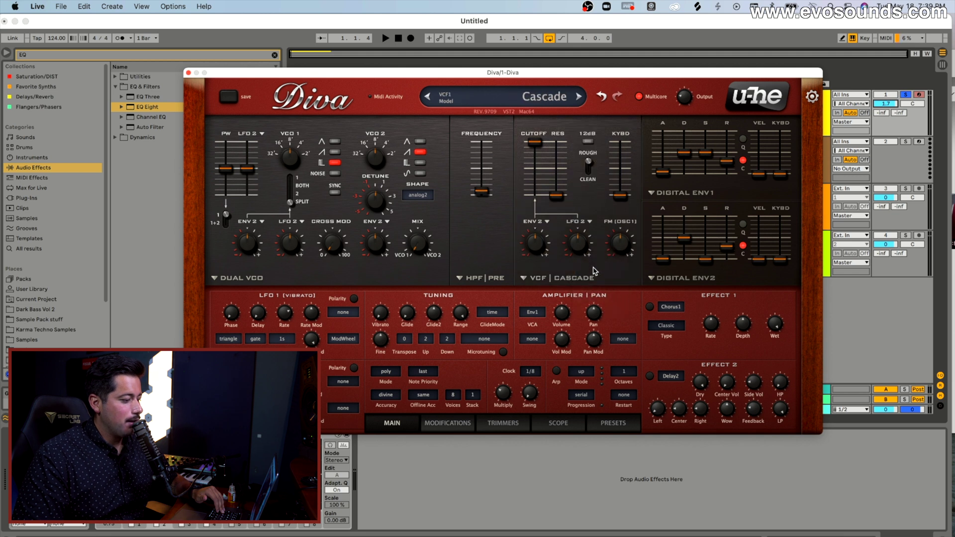
left_click(578, 278)
left_click(596, 271)
left_click(676, 278)
left_click(691, 257)
left_click(676, 197)
left_click(692, 172)
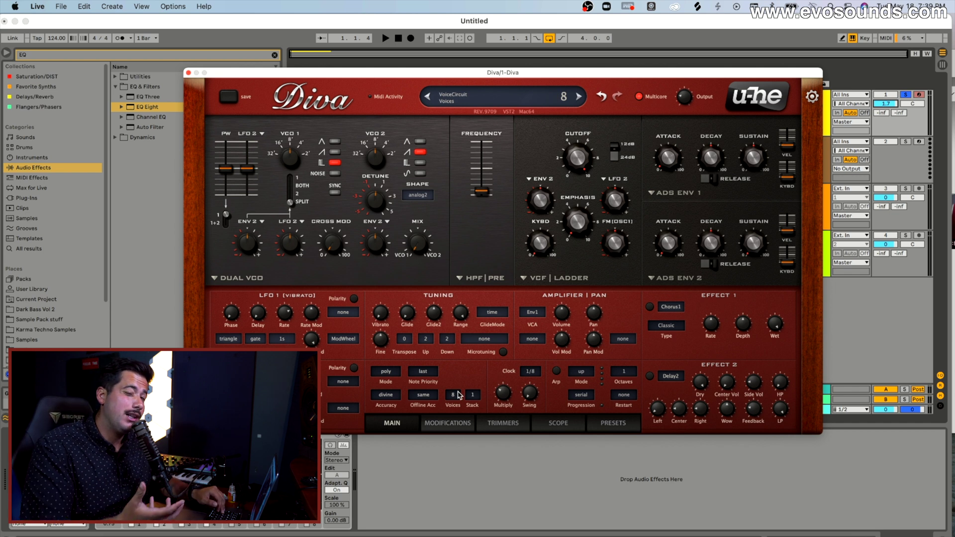
- Limit the number of voices to 2 and raise the high-pass filter frequency to around mid-range
left_click(457, 394)
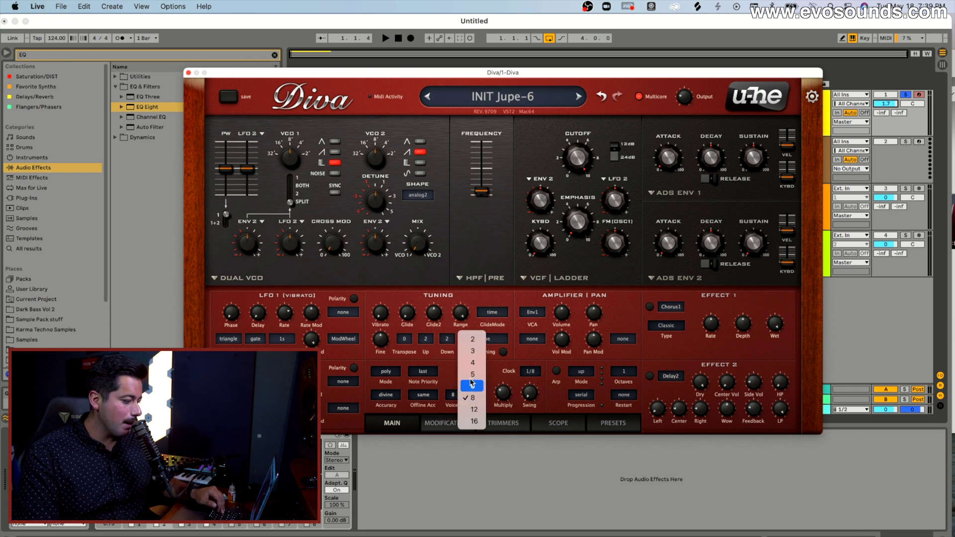
left_click(472, 343)
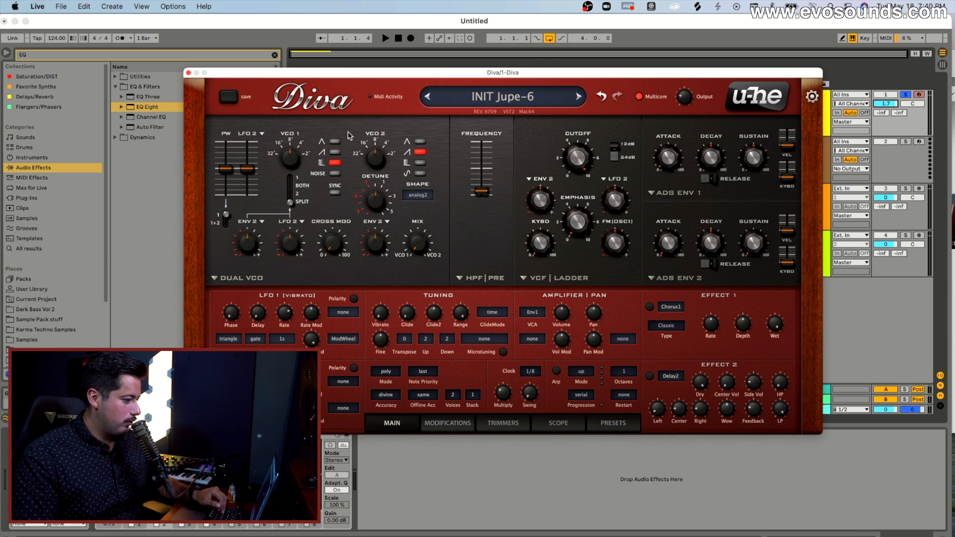
mouse_move(478, 192)
left_click_drag(477, 192, 481, 171)
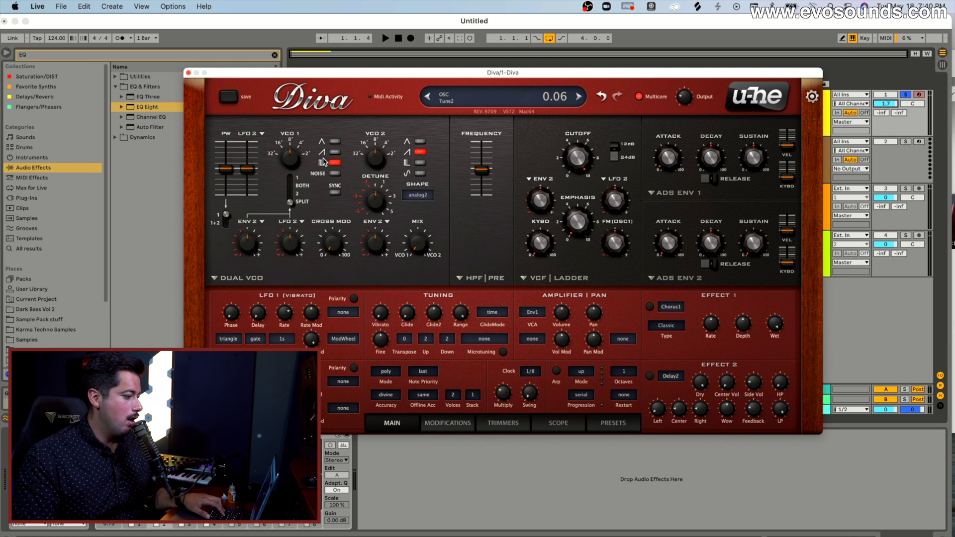
- Switch the VCO 2 waveform from sawtooth to sine, keep pulse on VCO 1, and fine-tune the oscillator mix
left_click(336, 164)
left_click(336, 164)
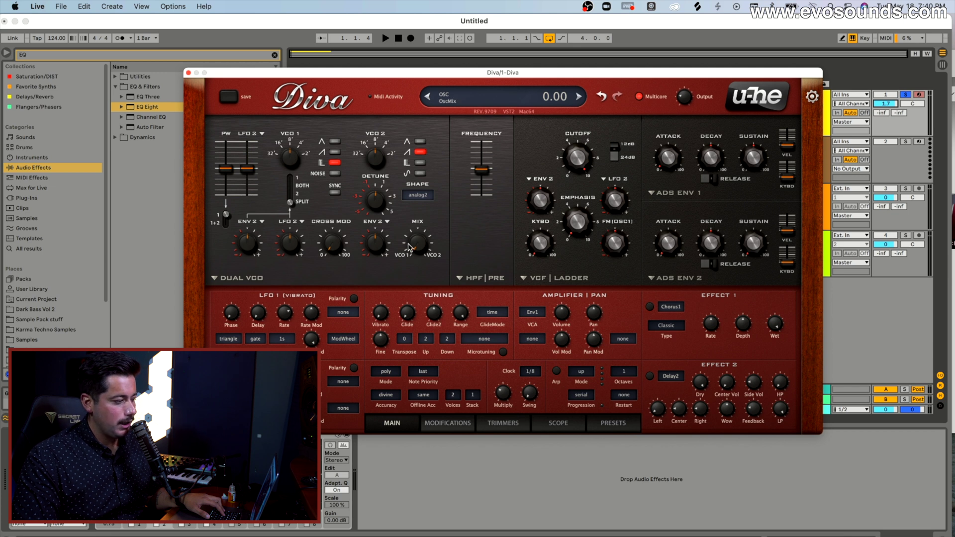
left_click(420, 173)
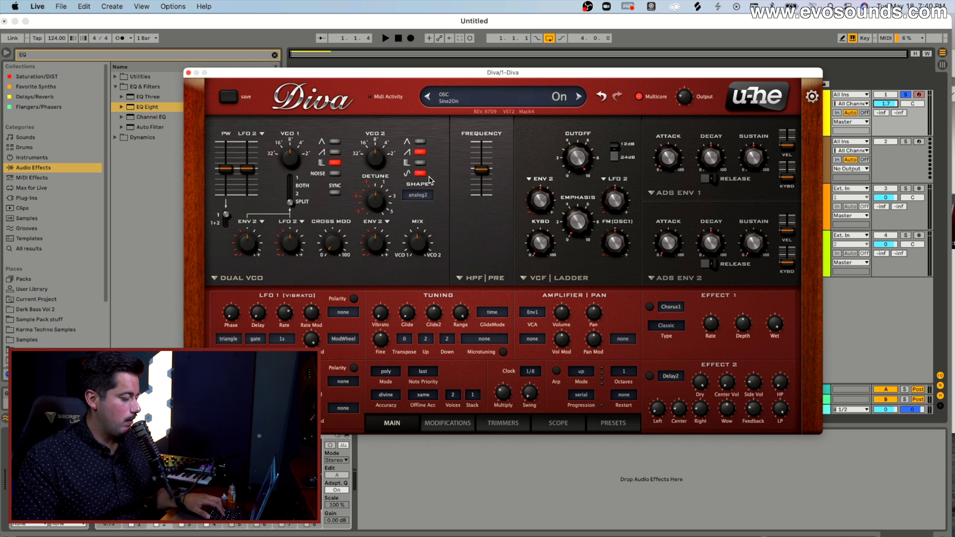
left_click_drag(418, 243, 417, 240)
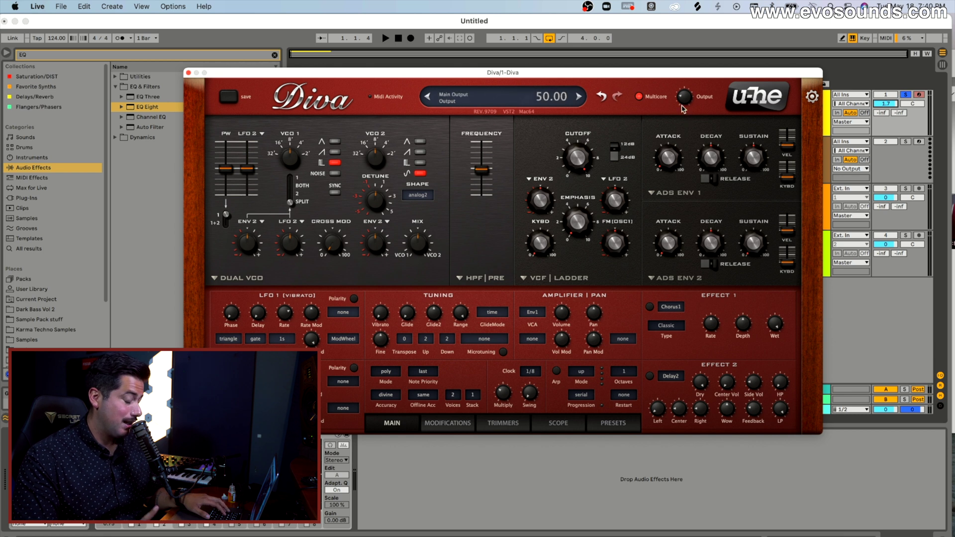
- Turn on release for both envelopes and shorten their decays, Envelope 2 to about 44, while auditioning the loop
key("space")
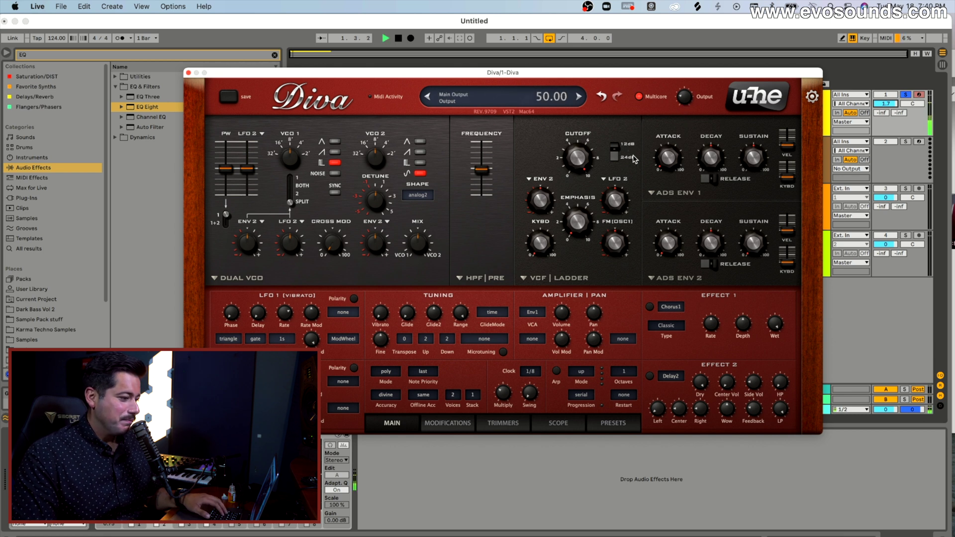
key("space")
left_click(708, 178)
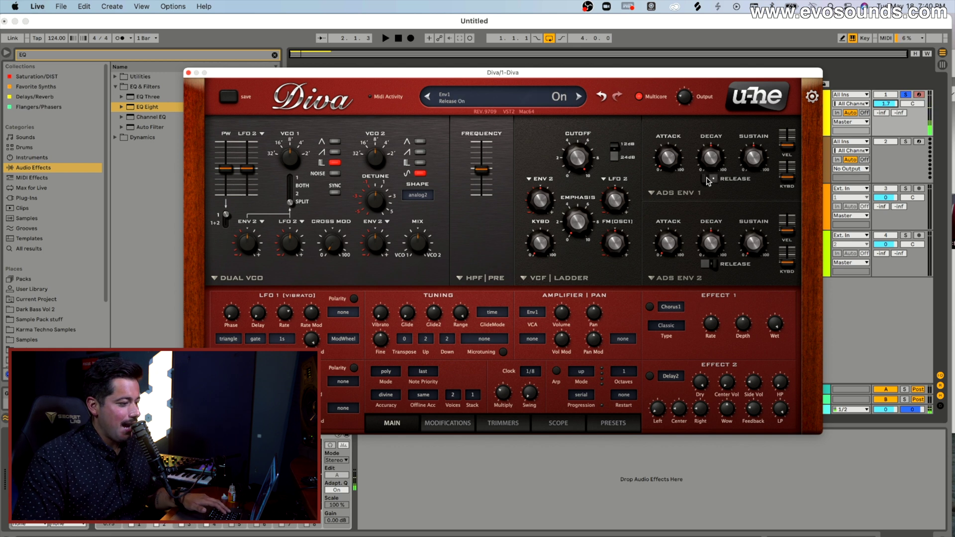
left_click_drag(710, 162, 703, 174)
key("space")
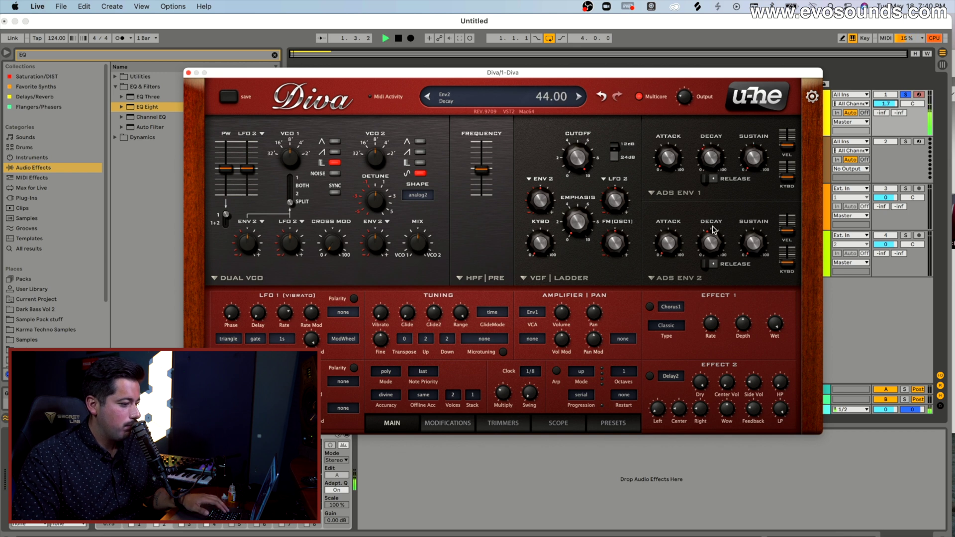
left_click_drag(714, 159, 710, 166)
key("space")
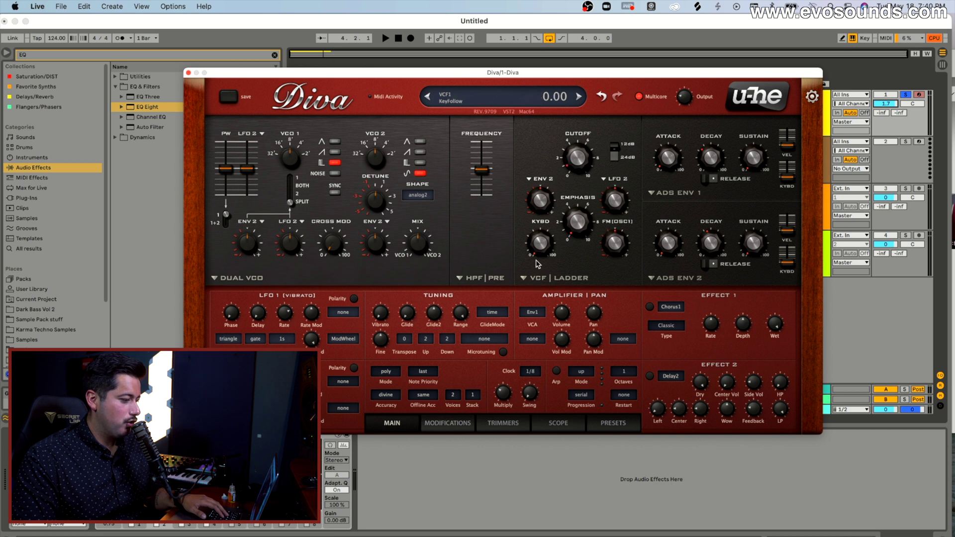
- Adjust the filter cutoff's Envelope 2 modulation depth while the loop plays, trying 54 before reducing it
left_click_drag(547, 205, 551, 196)
key("space")
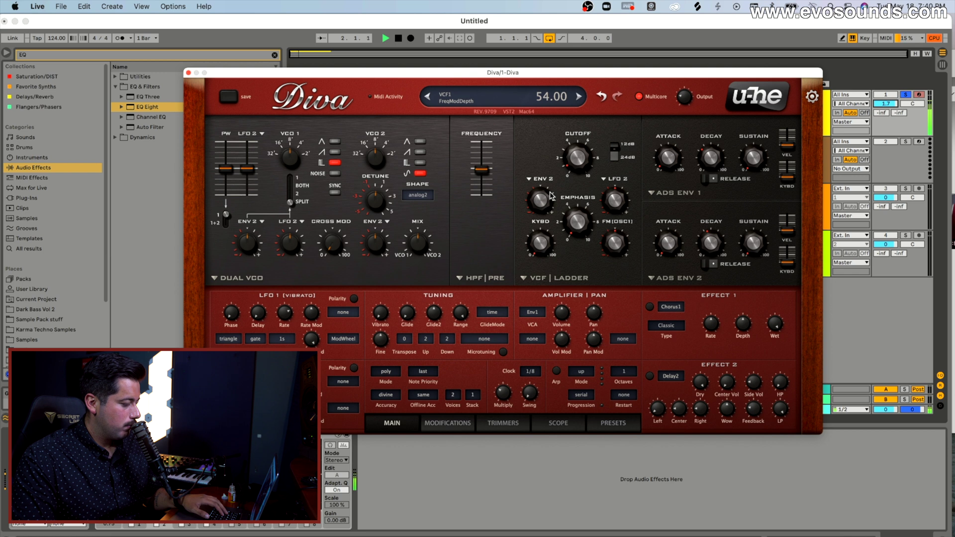
left_click_drag(551, 196, 545, 208)
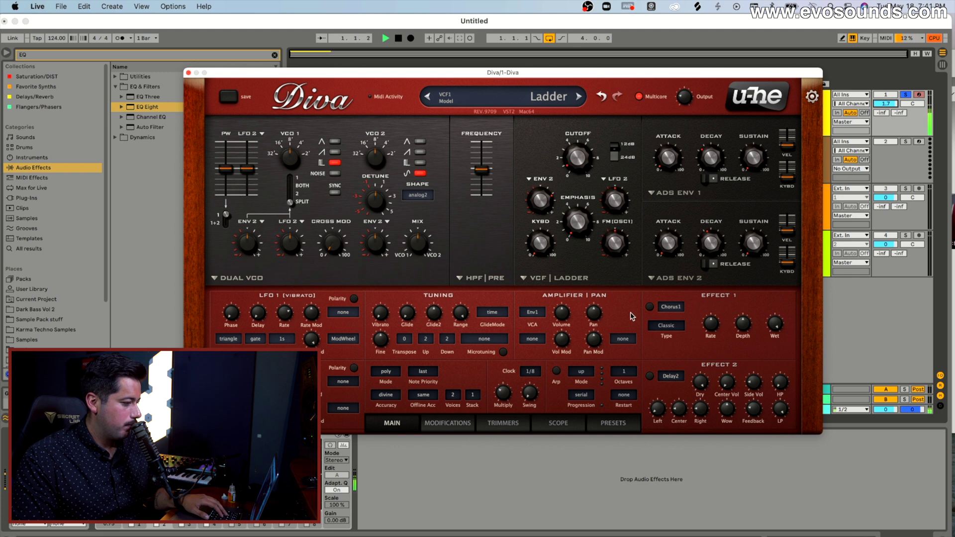
- Fine-tune the Envelope 2 attack and both envelope decays, bringing the Envelope 2 decay to about 47.5
left_click_drag(667, 251, 667, 245)
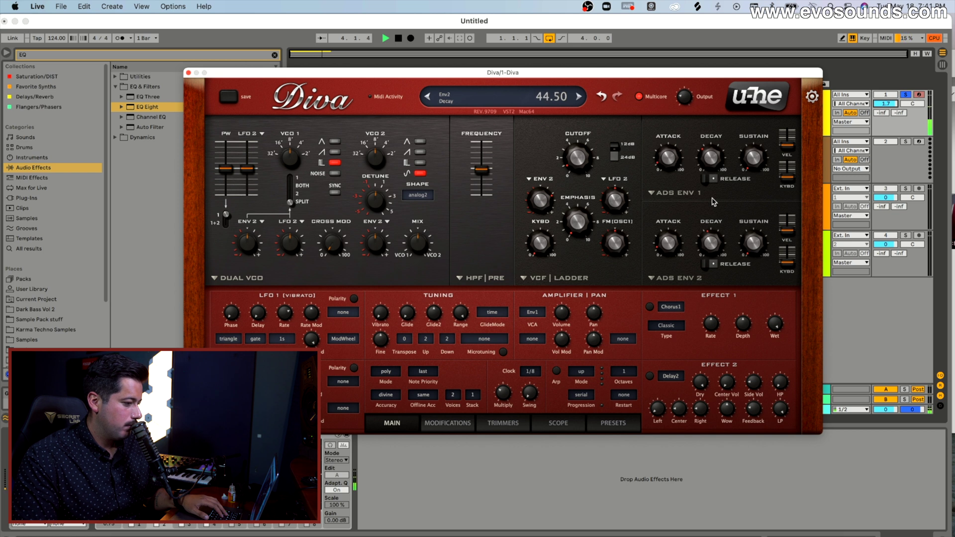
left_click_drag(716, 237, 716, 235)
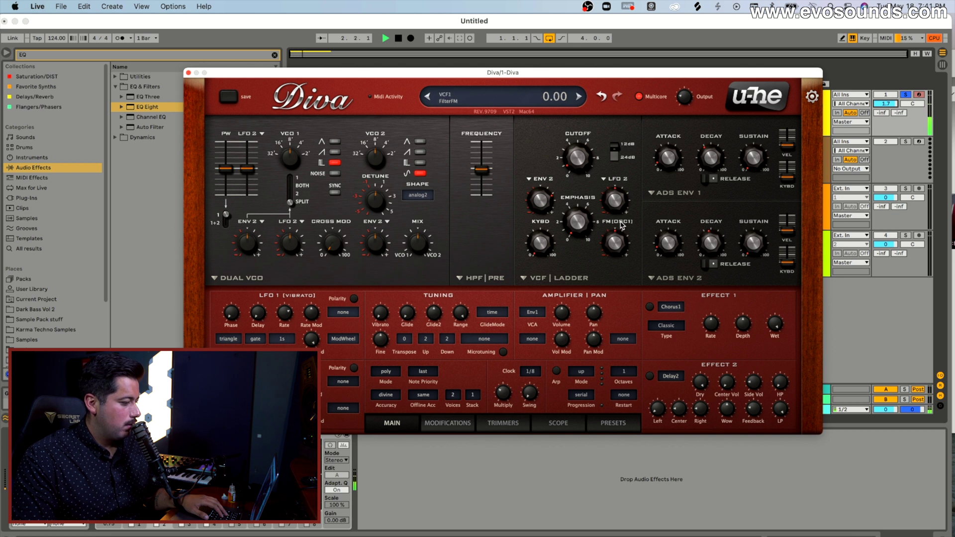
left_click_drag(706, 239, 706, 238)
left_click_drag(709, 163, 709, 159)
- Set the high-pass filter frequency to about 98 and refine the envelope decays while auditioning the loop
left_click_drag(481, 169, 481, 165)
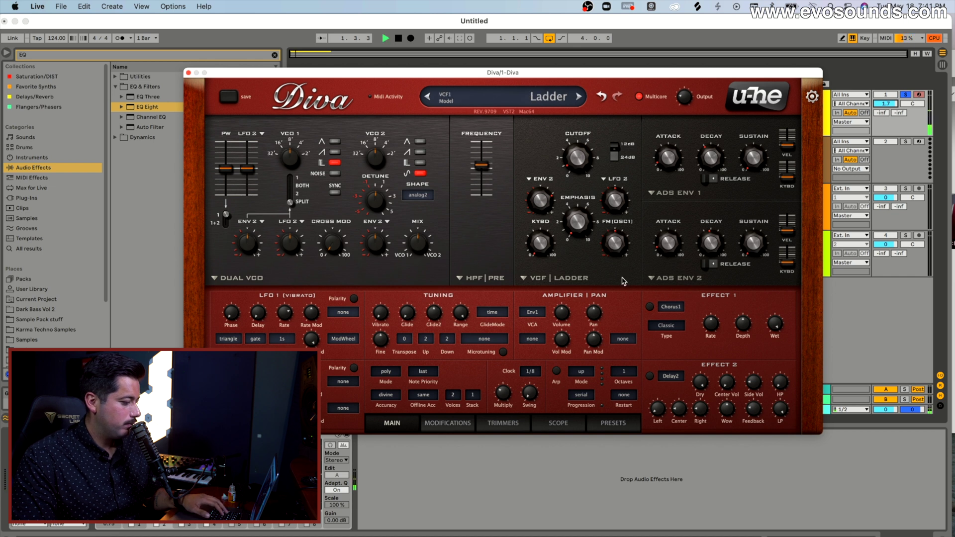
left_click_drag(488, 177, 486, 170)
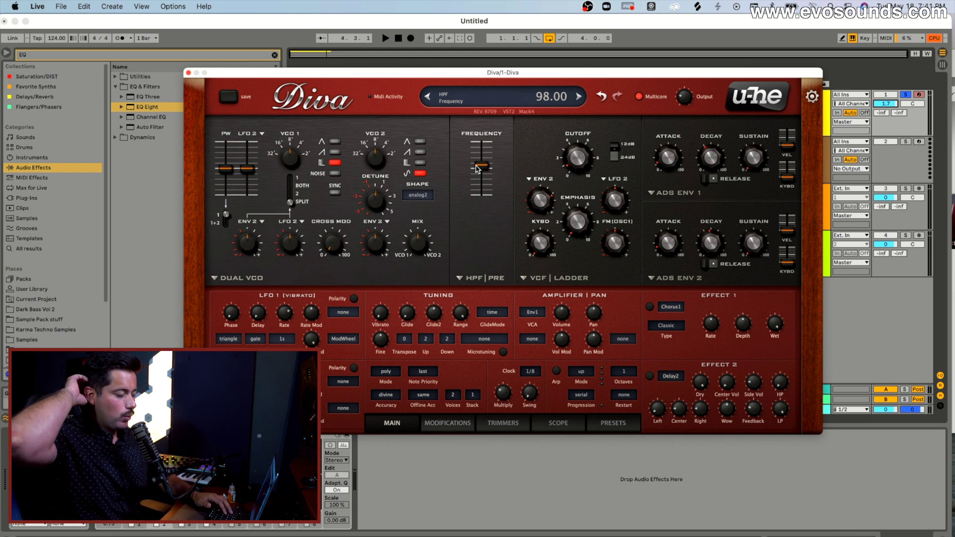
key("space")
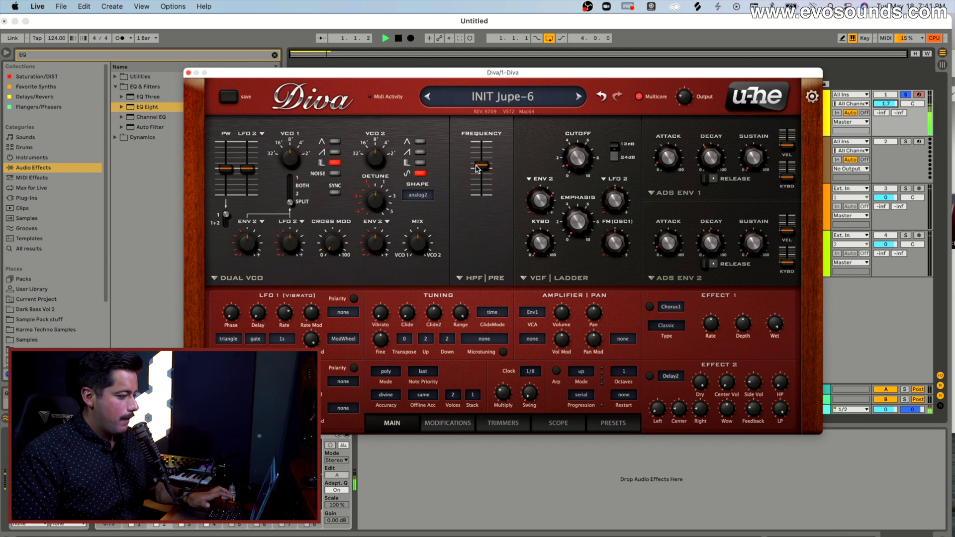
key("space")
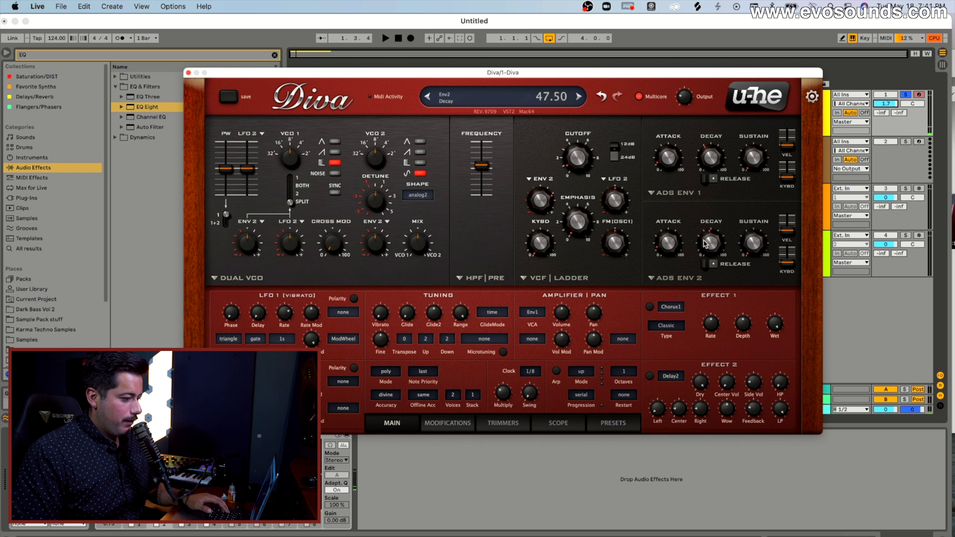
scroll(699, 243, "up", 5)
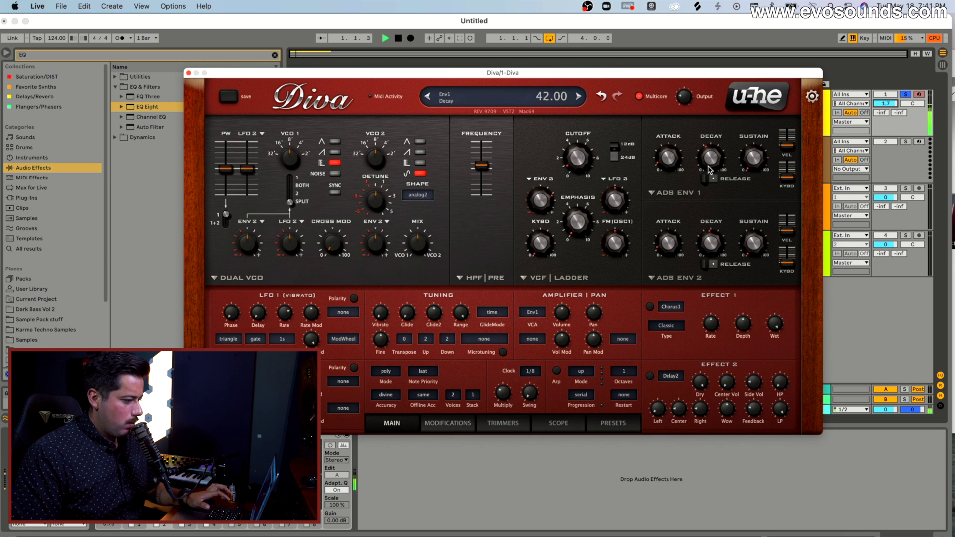
scroll(700, 243, "up", 10)
- Enable the Chorus1 module in Effect 1 and audition the loop with it
left_click(649, 306)
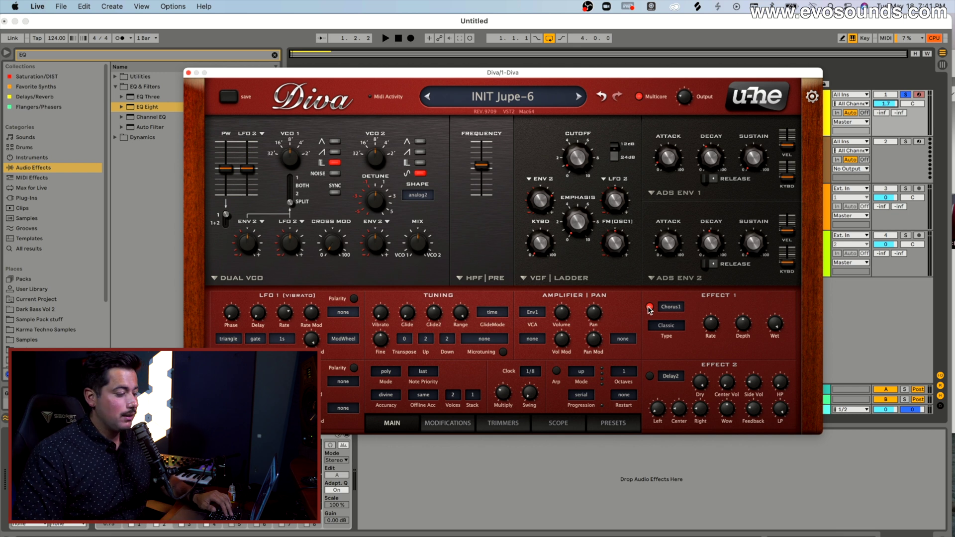
key("space")
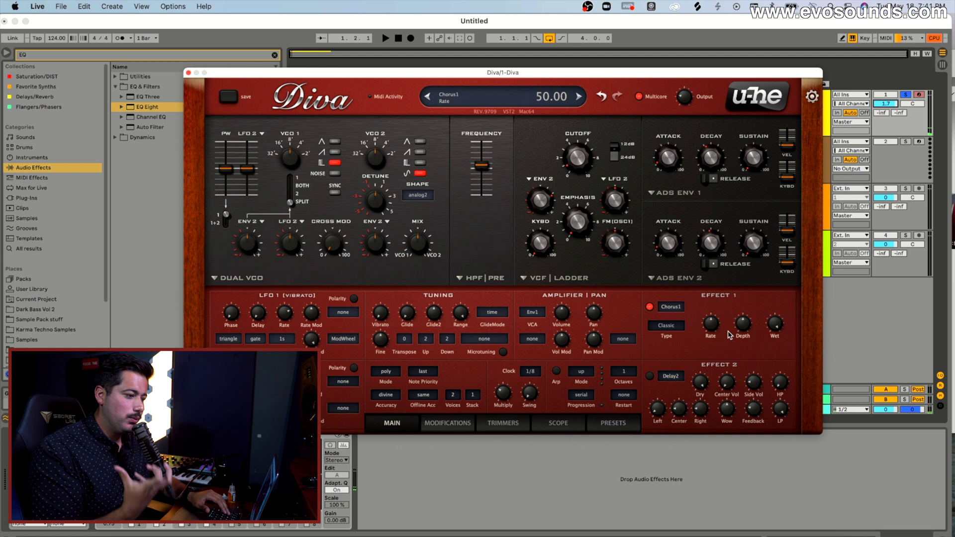
key("space")
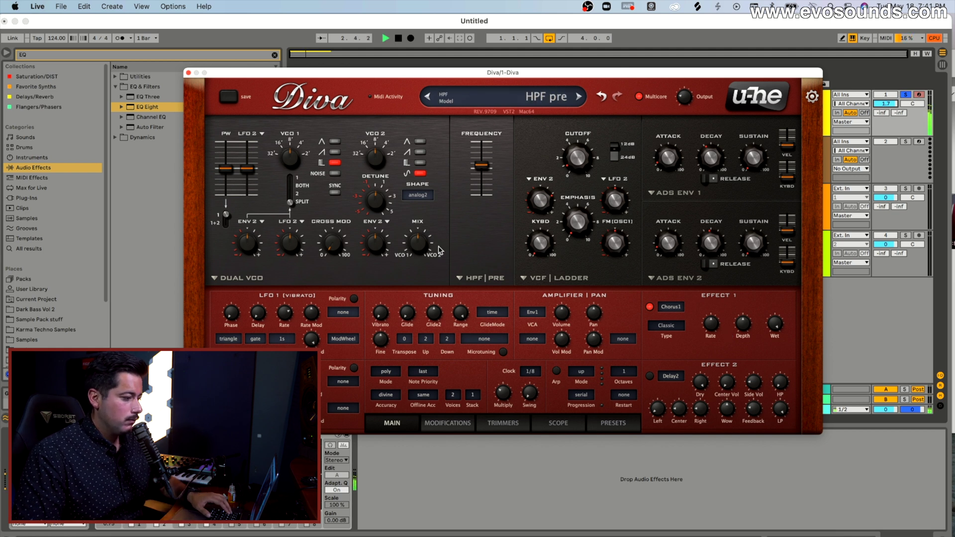
- Enable Effect 2 with its Delay2 module and audition the loop
left_click(650, 376)
key("space")
key("space")
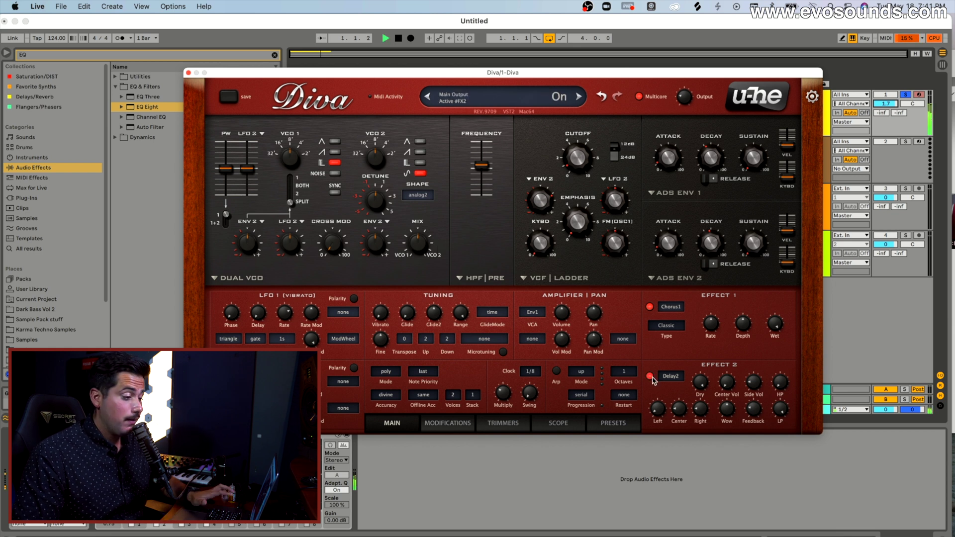
key("space")
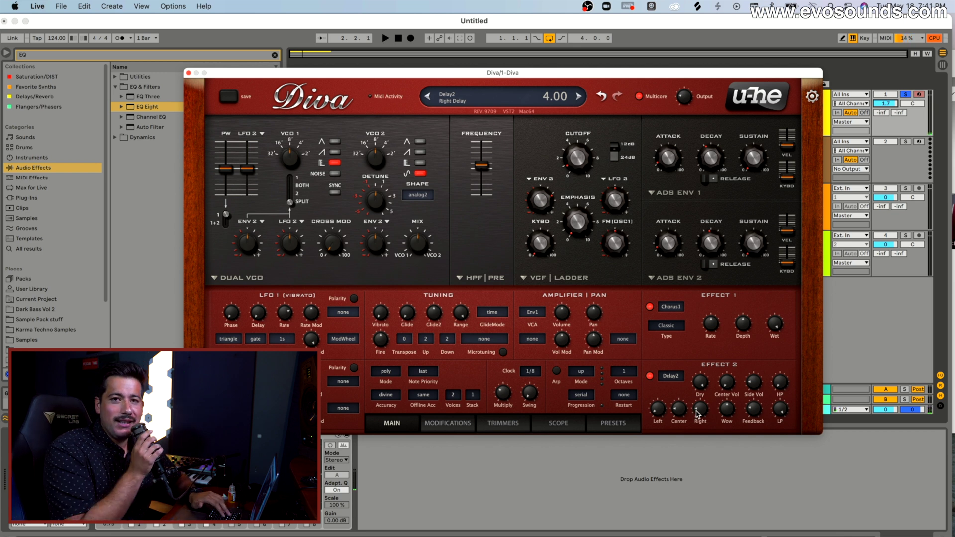
- Try Delay2 settings against the loop, raising the right delay time to 4.70 and tweaking its neighbouring controls
left_click_drag(698, 414, 698, 410)
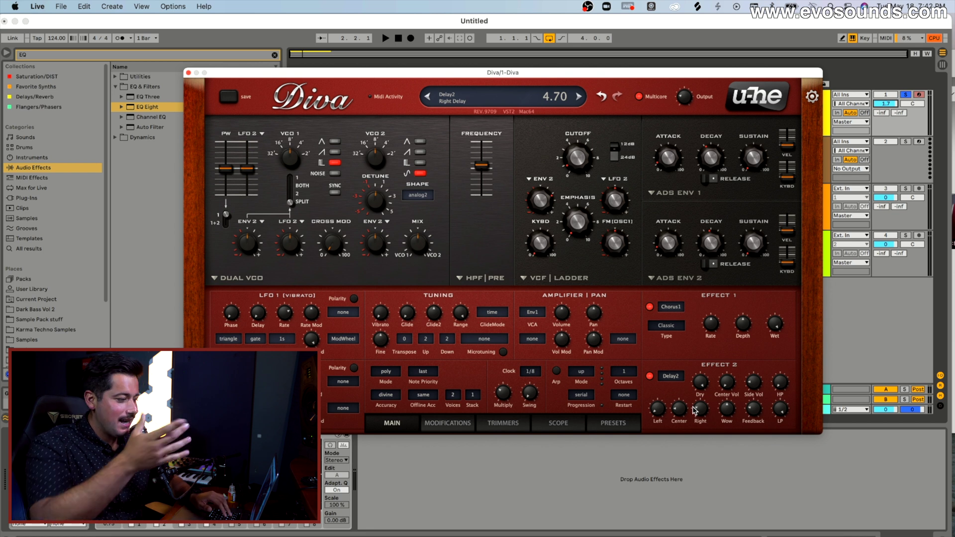
key("space")
left_click_drag(694, 410, 661, 419)
key("space")
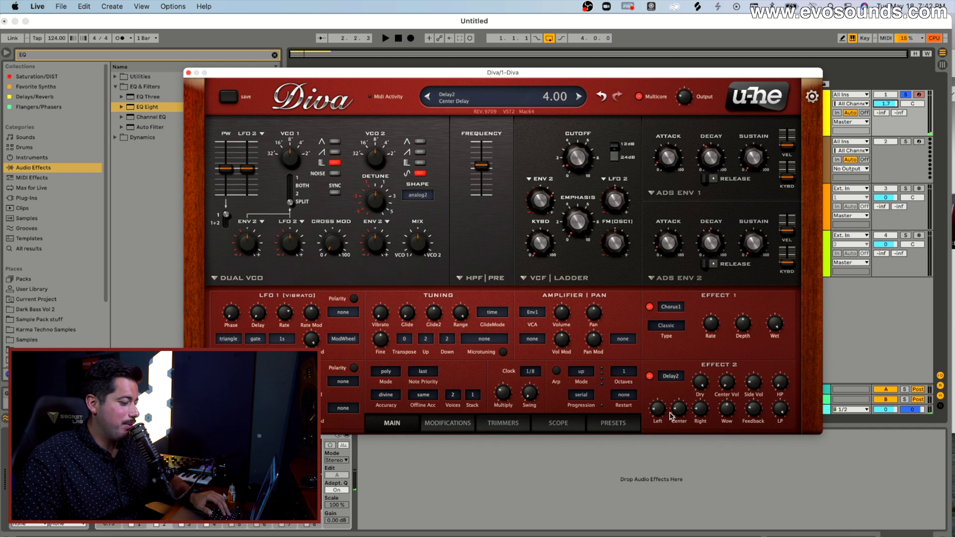
left_click_drag(736, 414, 735, 415)
- Play the loop and change the Effect 2 module to the Plate2 reverb
key("space")
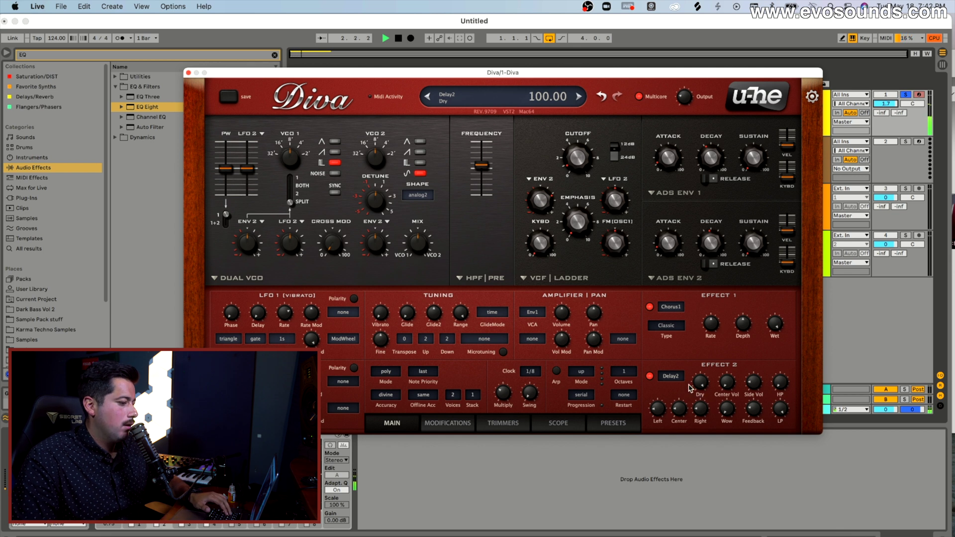
left_click(672, 376)
left_click(696, 371)
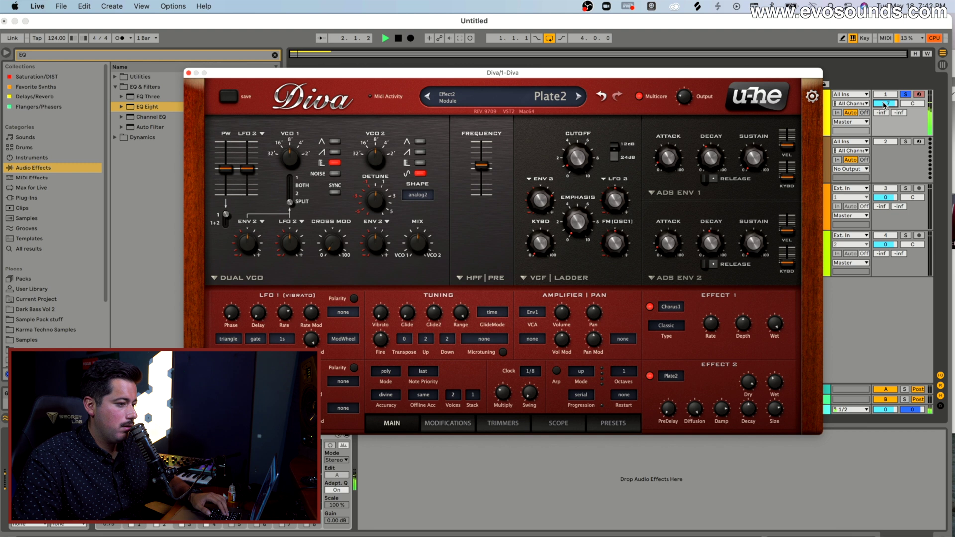
- Raise the volume of track 1 to 2.8 and increase the synth's main output level
left_click_drag(884, 105, 884, 99)
left_click_drag(685, 98, 686, 92)
key("space")
- Fine-tune Envelope 1 and set the filter cutoff's Envelope 2 modulation depth to 50 while auditioning the loop
mouse_move(708, 157)
left_click_drag(712, 177, 679, 163)
key("space")
left_click_drag(540, 198, 542, 202)
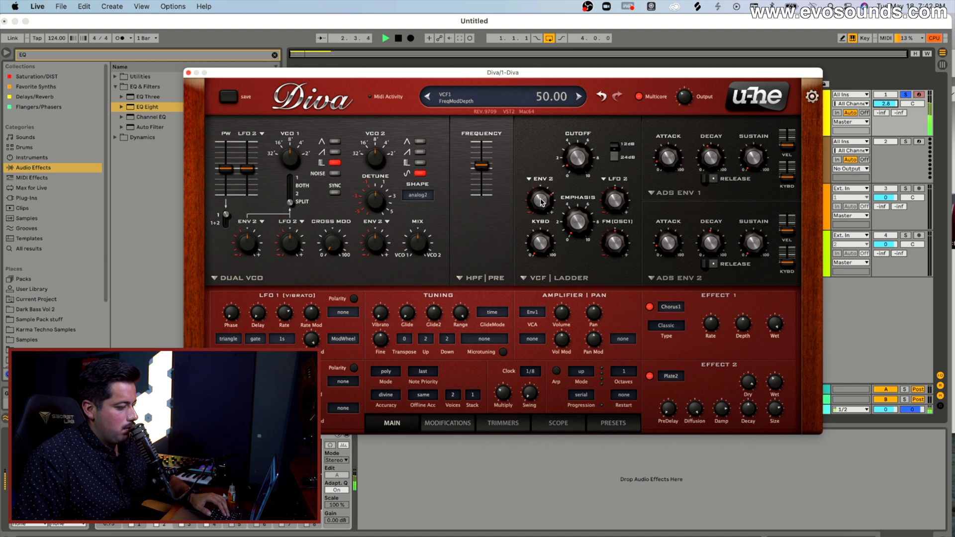
- Set the Chorus1 depth to 77.5 and adjust its rate slightly
left_click_drag(742, 324, 763, 298)
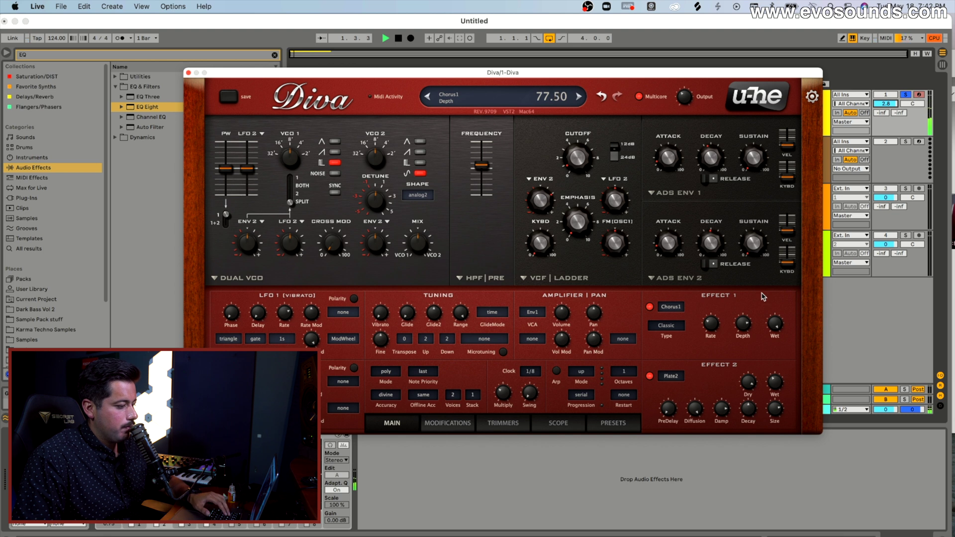
left_click_drag(706, 327, 709, 329)
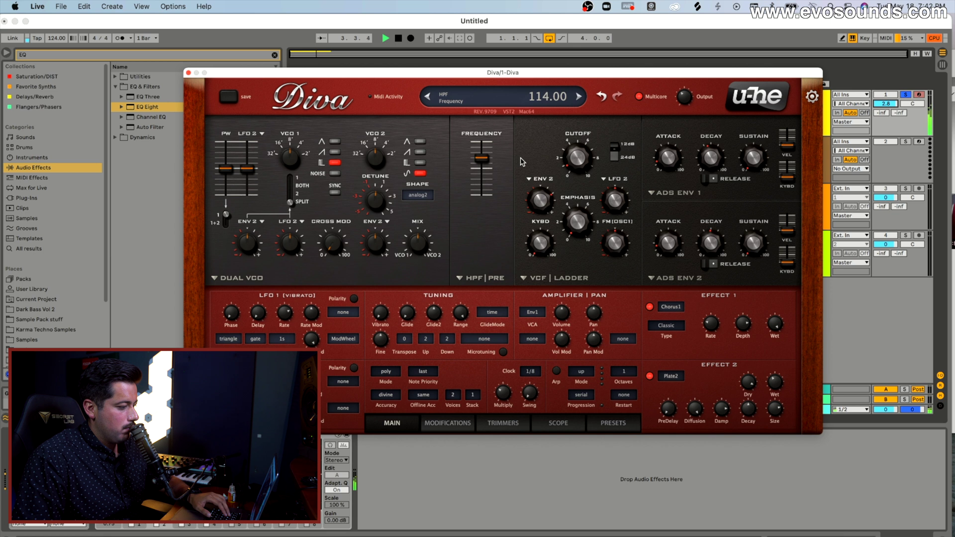
- Lower the high-pass filter frequency to 107 and briefly try the pulse waveform on VCO 2
left_click_drag(482, 159, 485, 163)
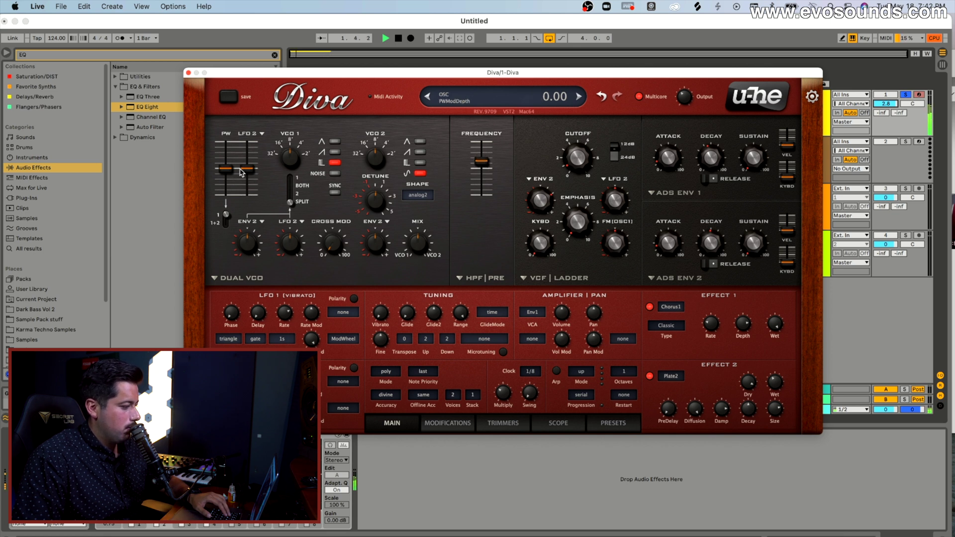
left_click(421, 163)
left_click(421, 163)
key("space")
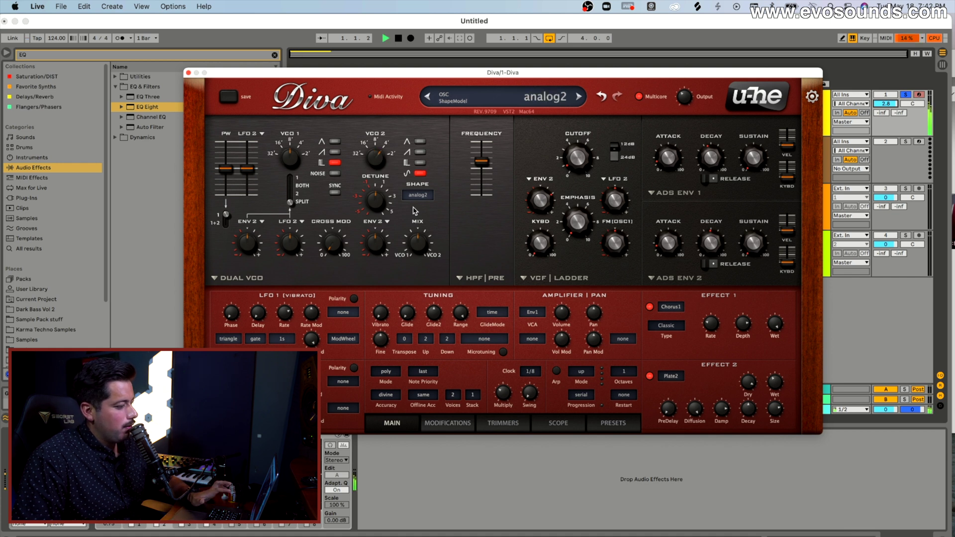
- Set the oscillator mix to 57 with a slight VCO 2 detune adjustment, and fine-tune the main output level
mouse_move(417, 243)
left_mouse_down()
mouse_move(429, 186)
mouse_move(417, 229)
left_mouse_up()
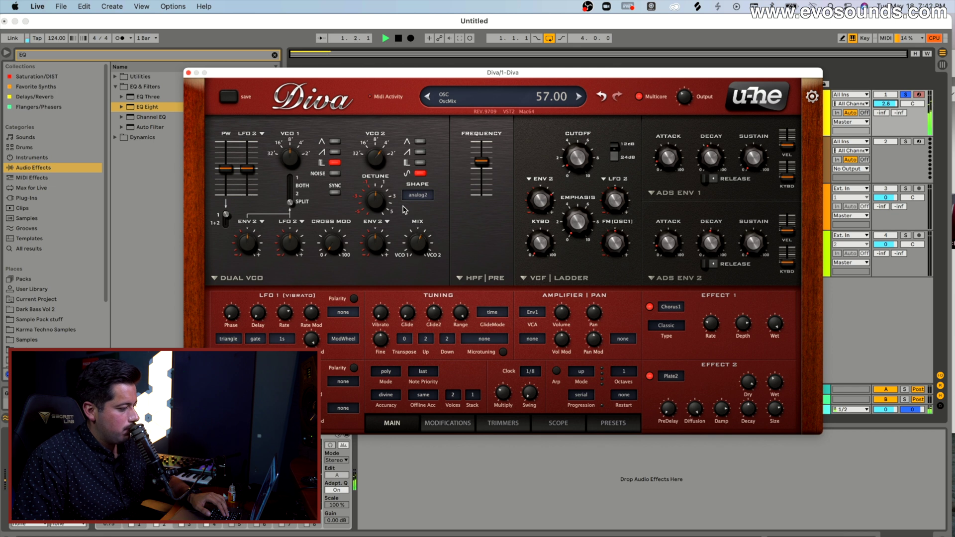
left_click_drag(379, 194, 380, 192)
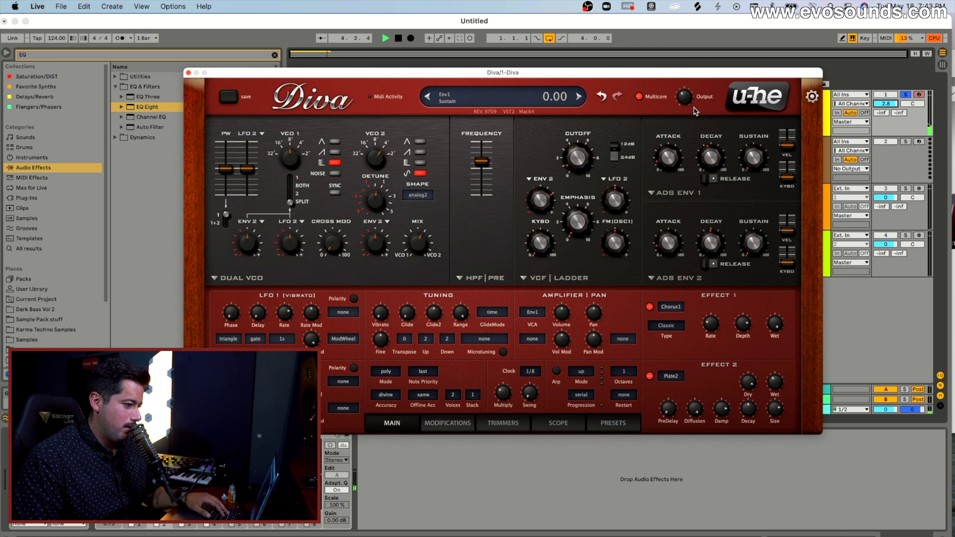
left_click_drag(689, 97, 689, 94)
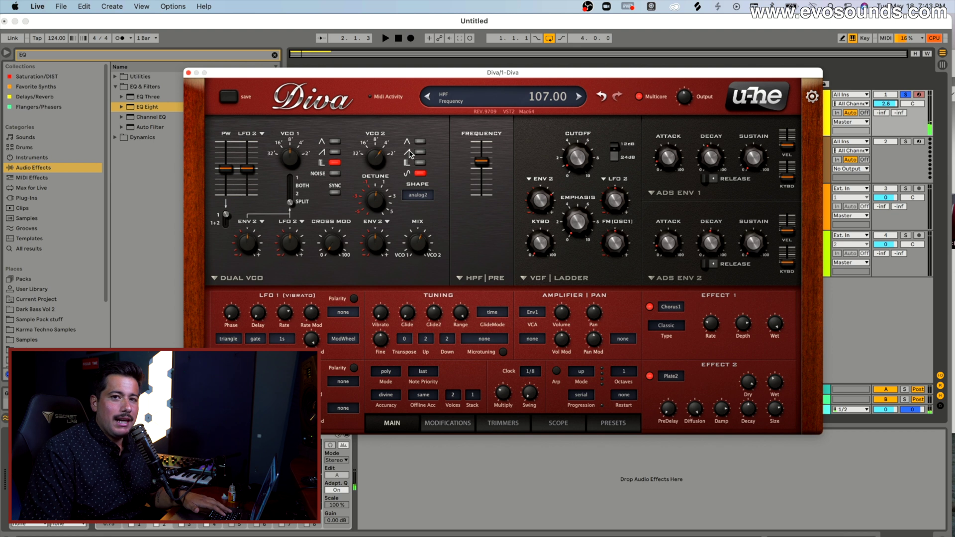
- Try the sawtooth waveform on VCO 1 in place of the pulse, auditioning it over the loop, and return to the pulse
left_click(332, 164)
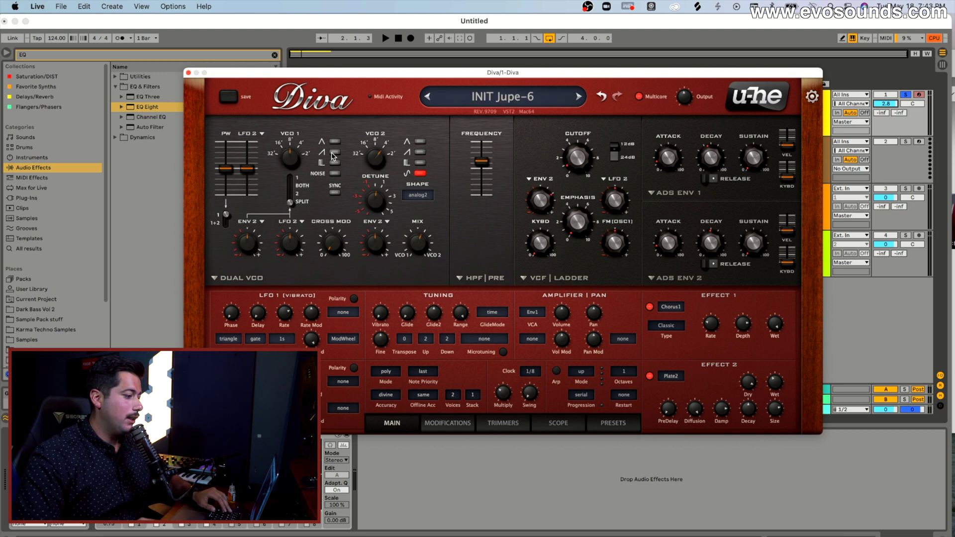
left_click(334, 152)
key("space")
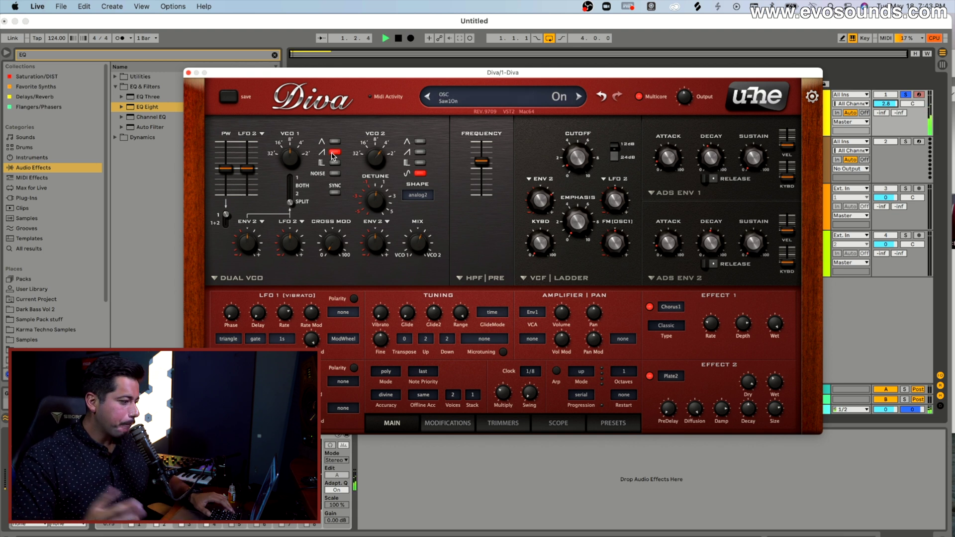
left_click_drag(376, 158, 385, 165)
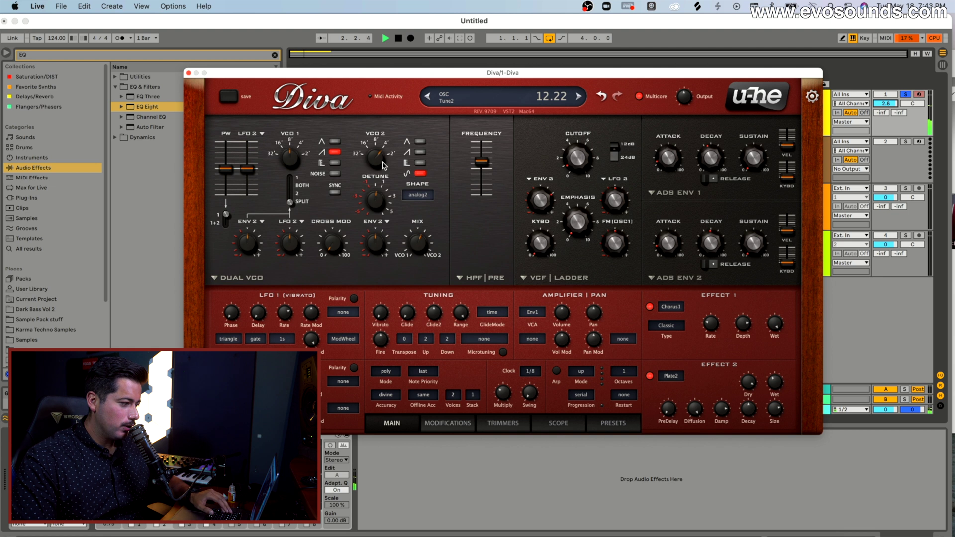
left_click(334, 152)
left_click(335, 162)
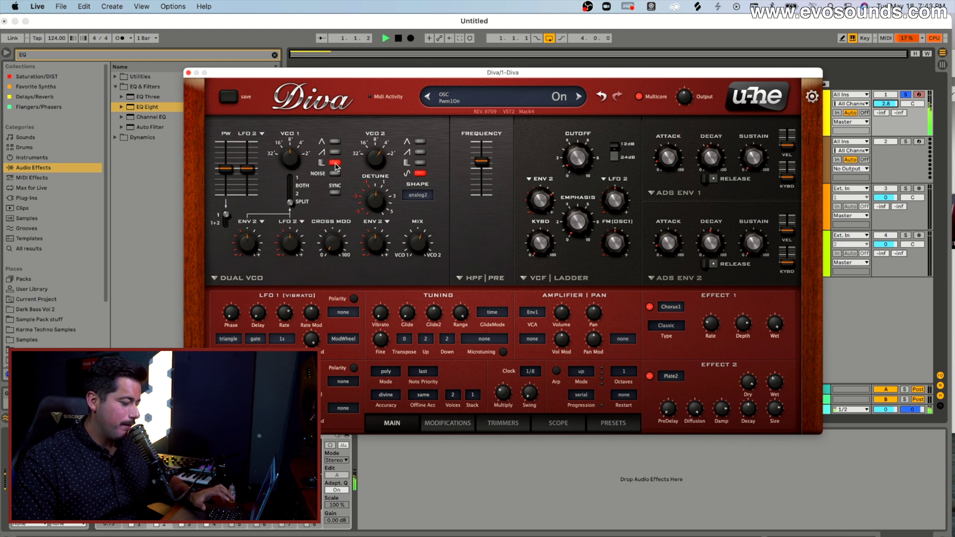
key("space")
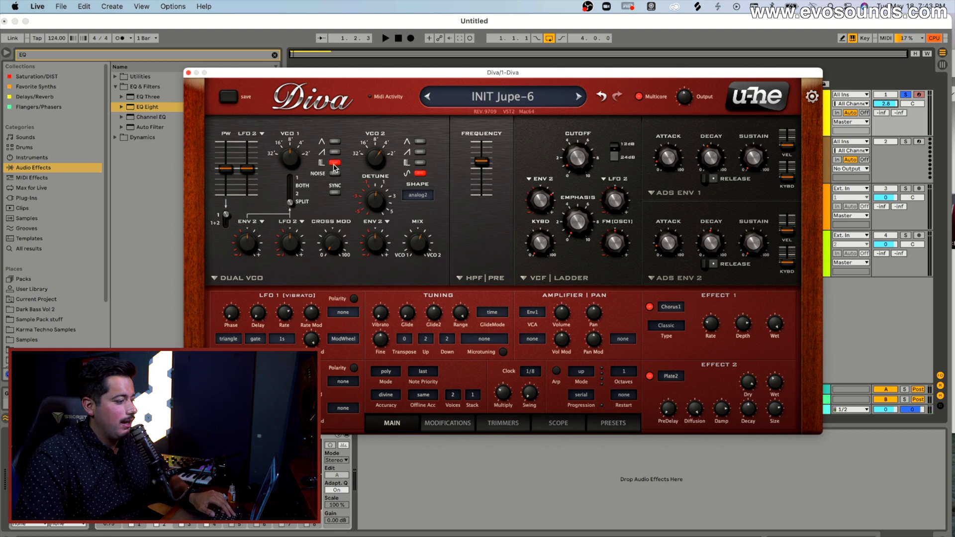
- Try different pulse width settings for the oscillators while starting and stopping the loop
mouse_move(230, 172)
left_mouse_down()
mouse_move(236, 145)
mouse_move(229, 204)
mouse_move(230, 189)
left_mouse_up()
key("space")
key("space")
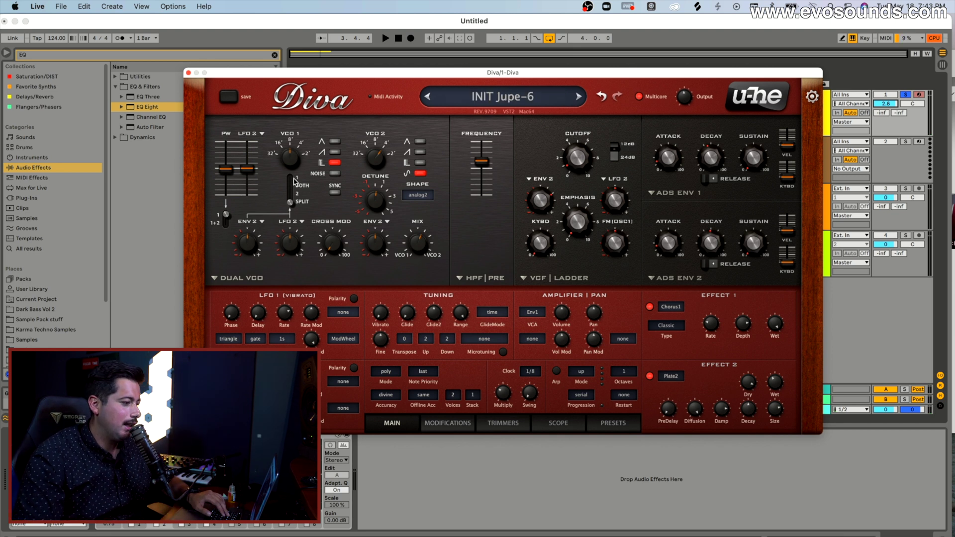
mouse_move(225, 169)
left_mouse_down()
mouse_move(243, 150)
mouse_move(247, 122)
mouse_move(229, 173)
left_mouse_up()
key("space")
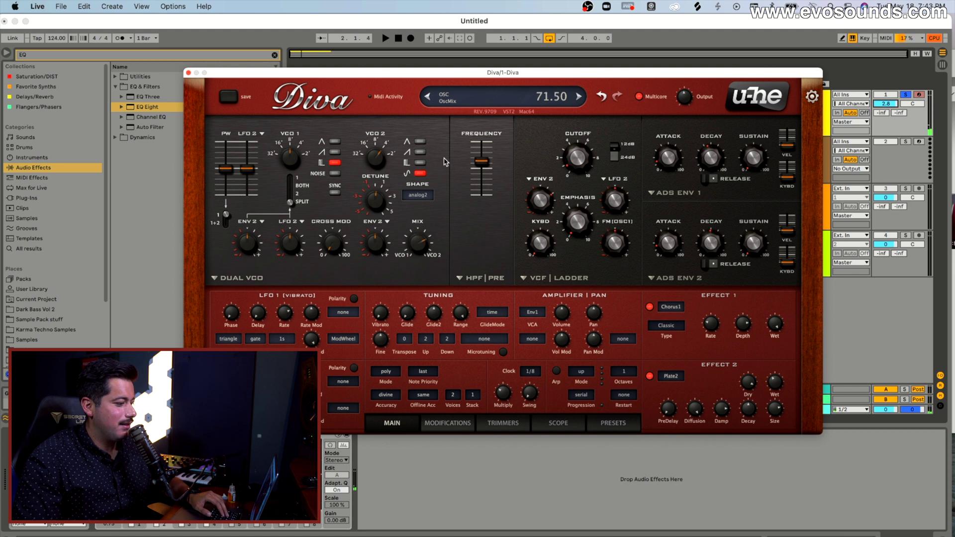
- Change the VCO 2 shape model to analog1 and shift the oscillator mix back towards VCO 1
left_click(423, 195)
left_click(449, 191)
key("space")
left_click_drag(418, 241, 410, 262)
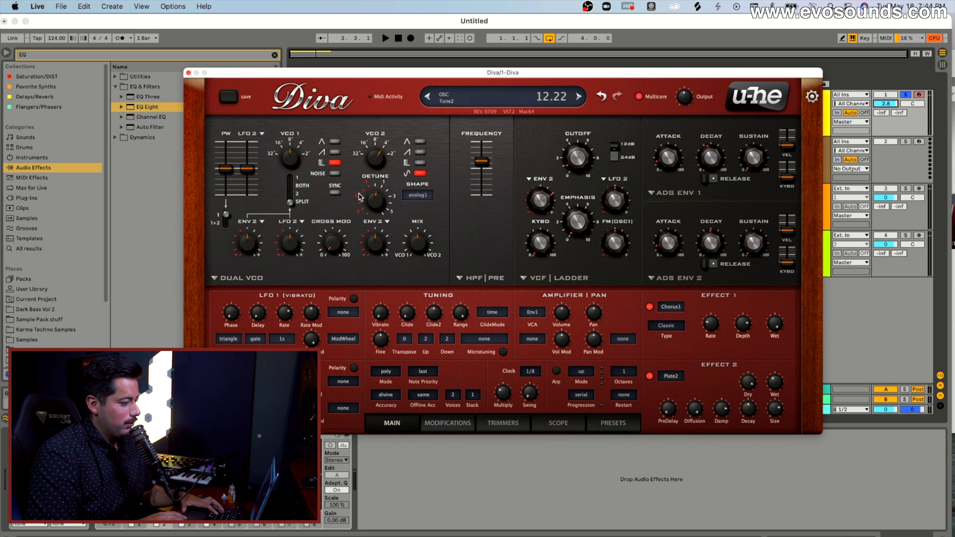
- Try noise on VCO 1 while sweeping the high-pass frequency up to 117 and back down over the loop
left_click(336, 173)
key("space")
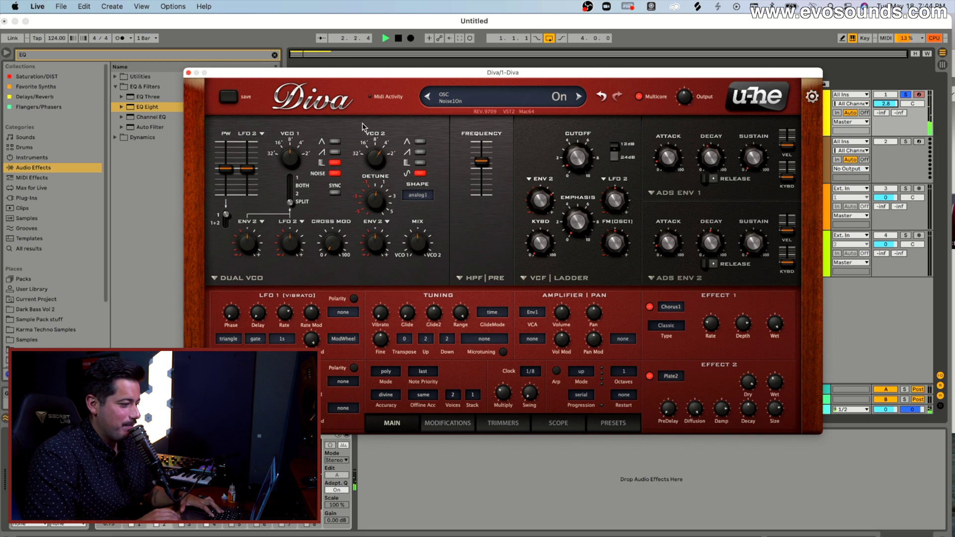
left_click_drag(481, 161, 481, 157)
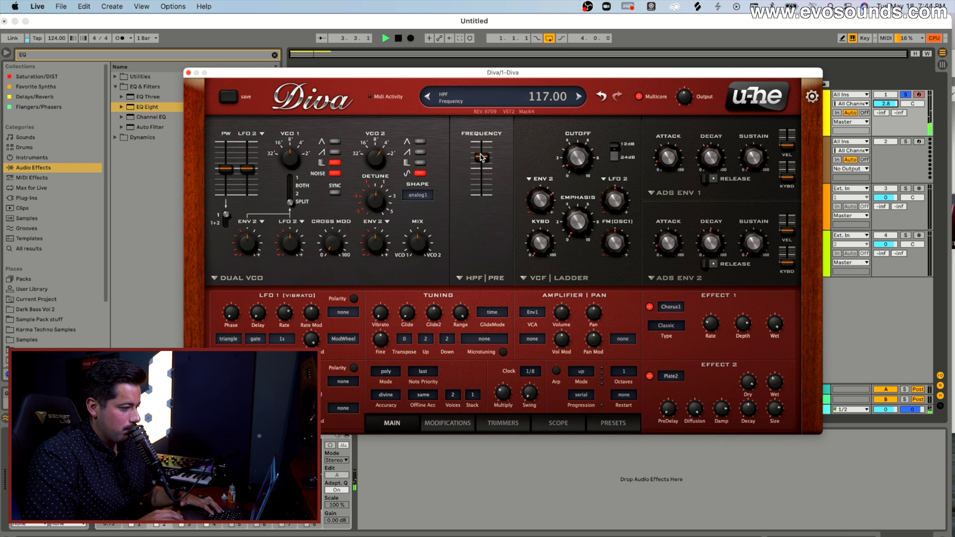
left_click_drag(482, 157, 481, 169)
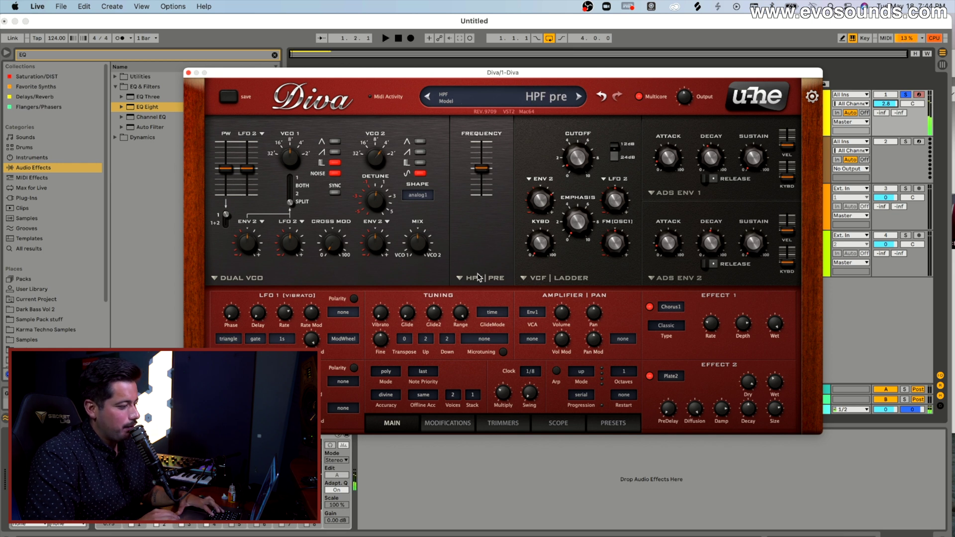
- Try the HPF post high-pass model at frequency 3 and turn off the VCO 1 noise
left_click(488, 278)
left_click(504, 268)
left_click_drag(476, 172, 477, 159)
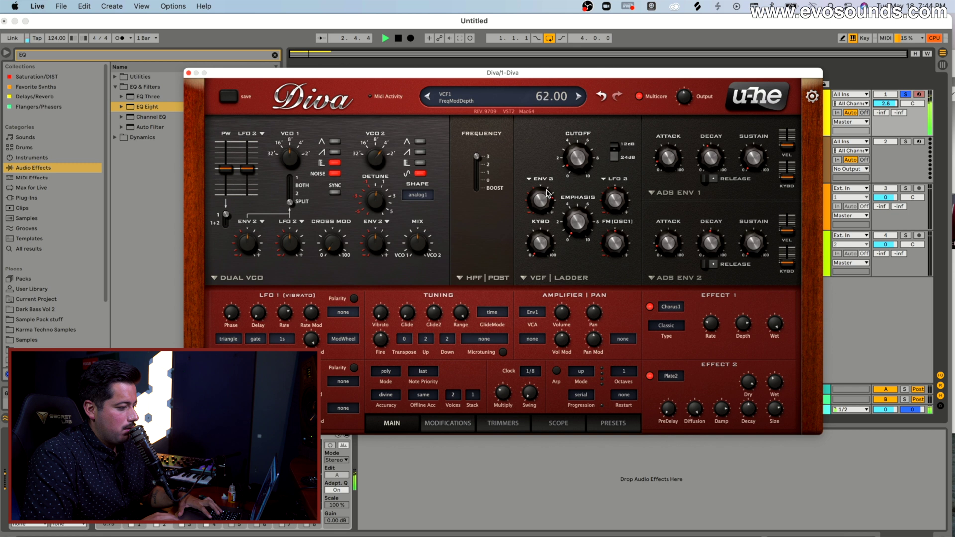
left_click(335, 173)
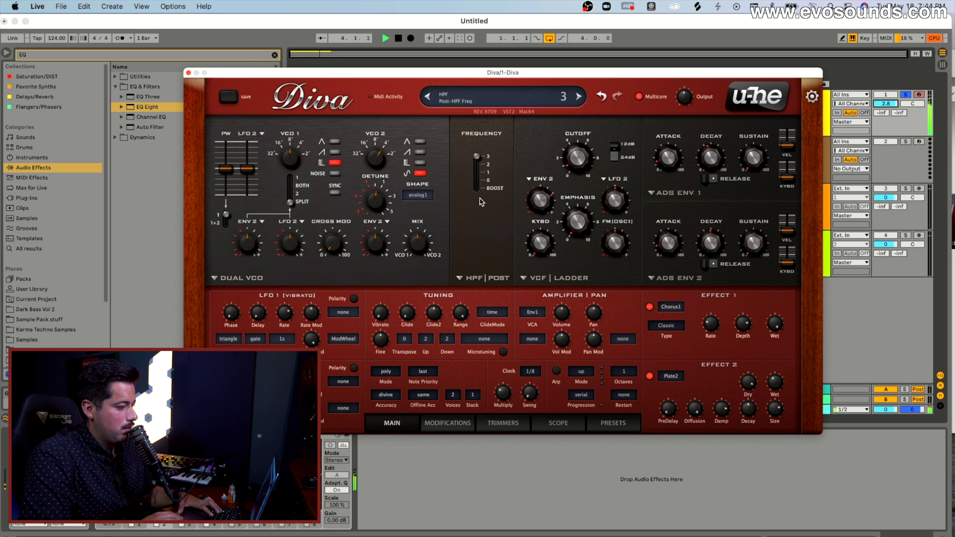
- Set the filter cutoff's Envelope 2 modulation depth to 54 and stop the loop
left_click_drag(525, 202, 526, 201)
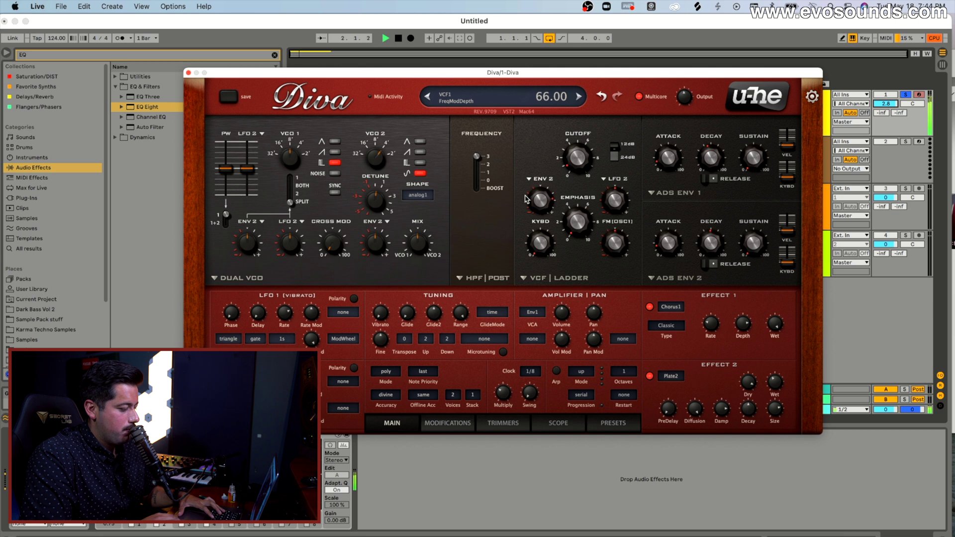
left_click_drag(524, 196, 524, 200)
key("space")
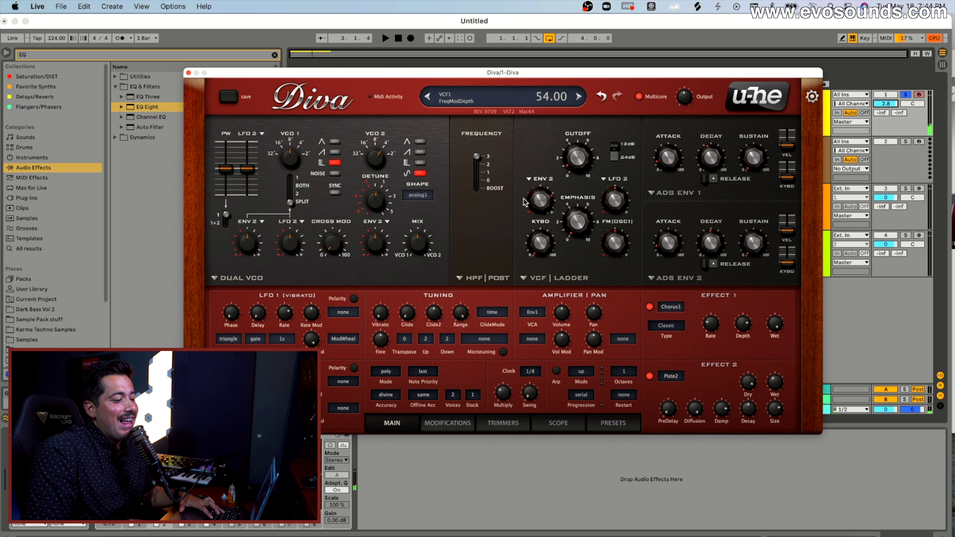
- Audition the HPF BITE high-pass model over the loop and switch to HPF pre
left_click(498, 278)
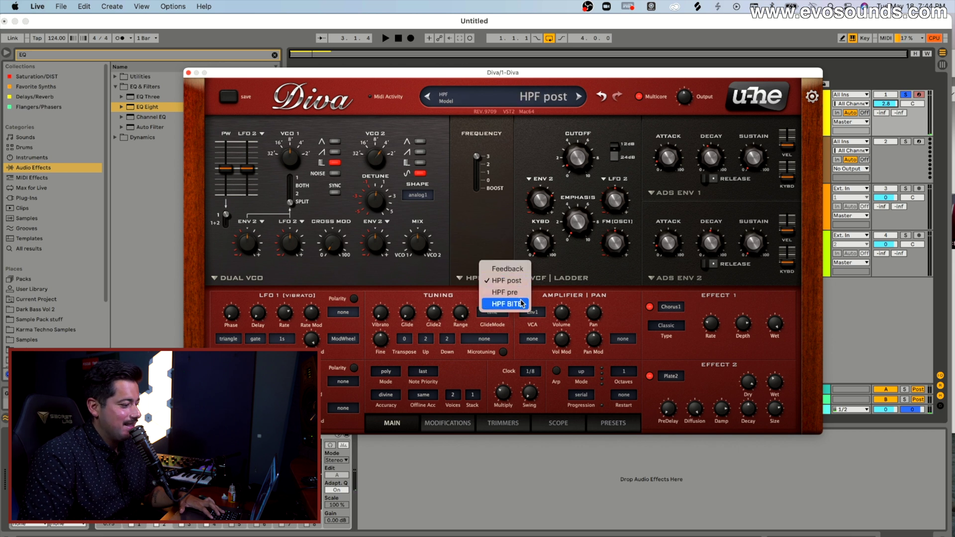
left_click(521, 303)
key("space")
left_click_drag(499, 179, 492, 284)
left_click(489, 279)
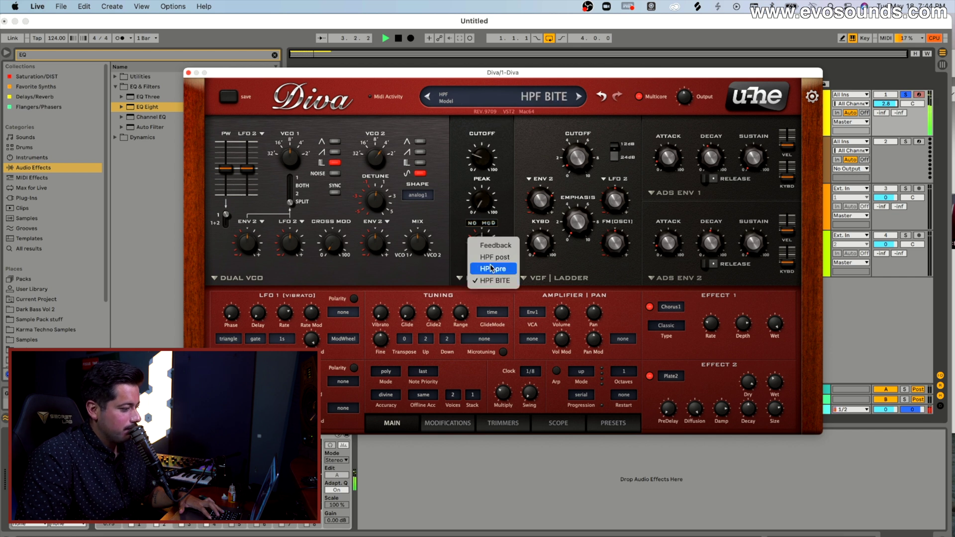
left_click(493, 268)
- Switch to the HPF BITE model at revision 2, adjusting its cutoff and the ladder filter's Envelope 2 depth over the loop
left_click(487, 278)
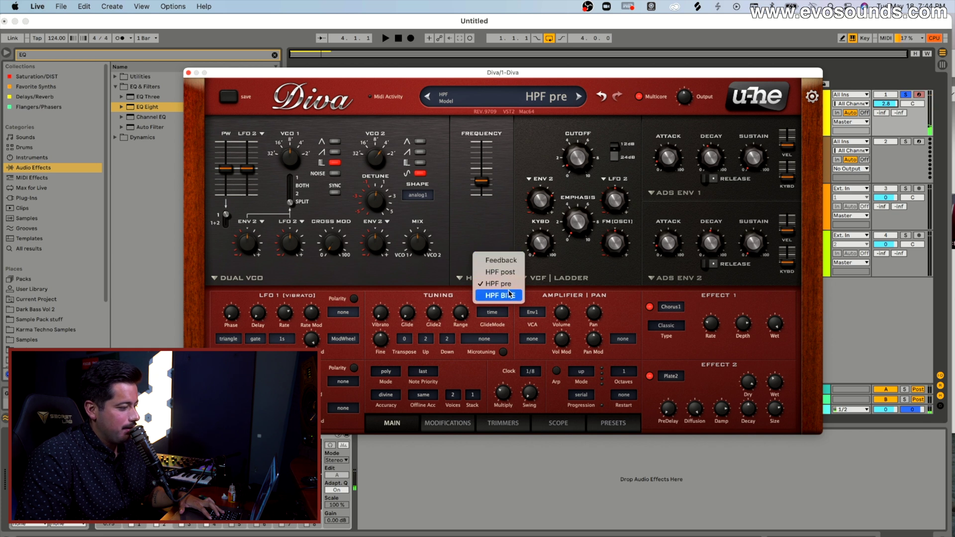
left_click(507, 296)
left_click(481, 264)
left_click(490, 270)
key("space")
mouse_move(486, 161)
left_mouse_down()
mouse_move(485, 147)
mouse_move(472, 170)
left_mouse_up()
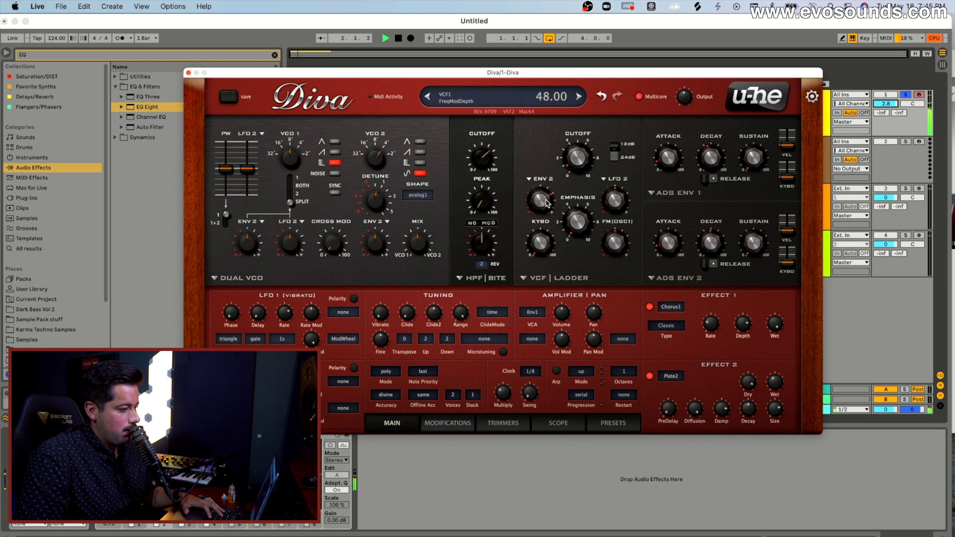
left_click_drag(550, 201, 551, 197)
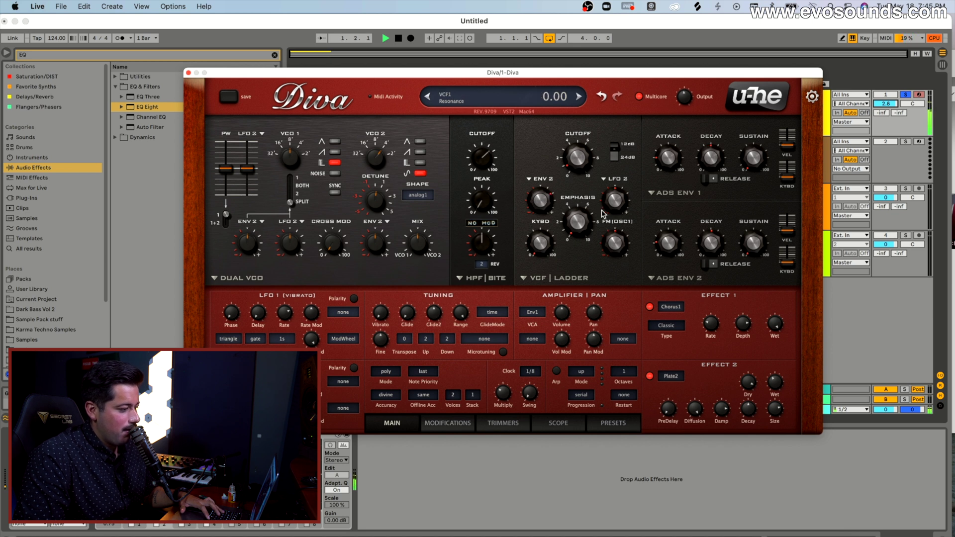
- Compare the sound with Chorus1 bypassed and re-enabled, and change the chorus type to Dramatic
left_click(650, 306)
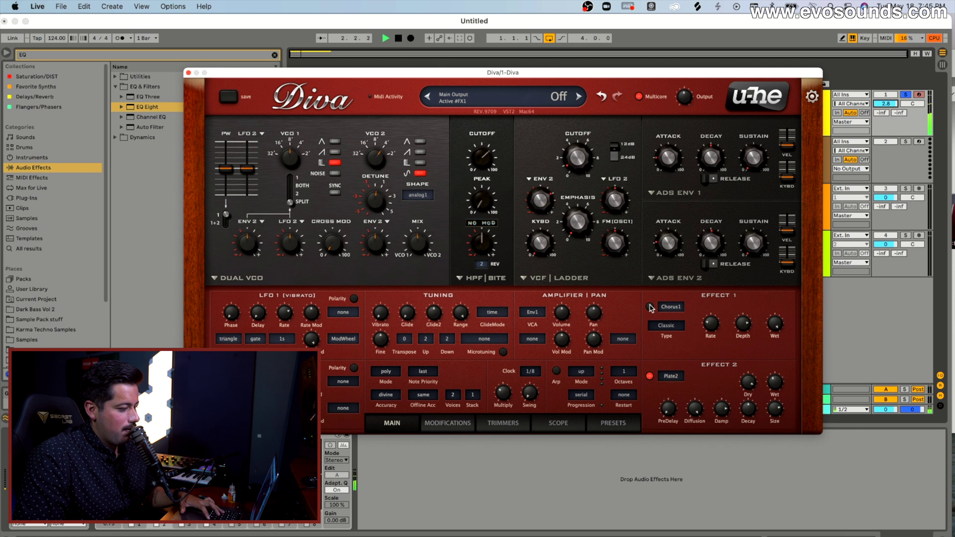
key("space")
left_click(649, 306)
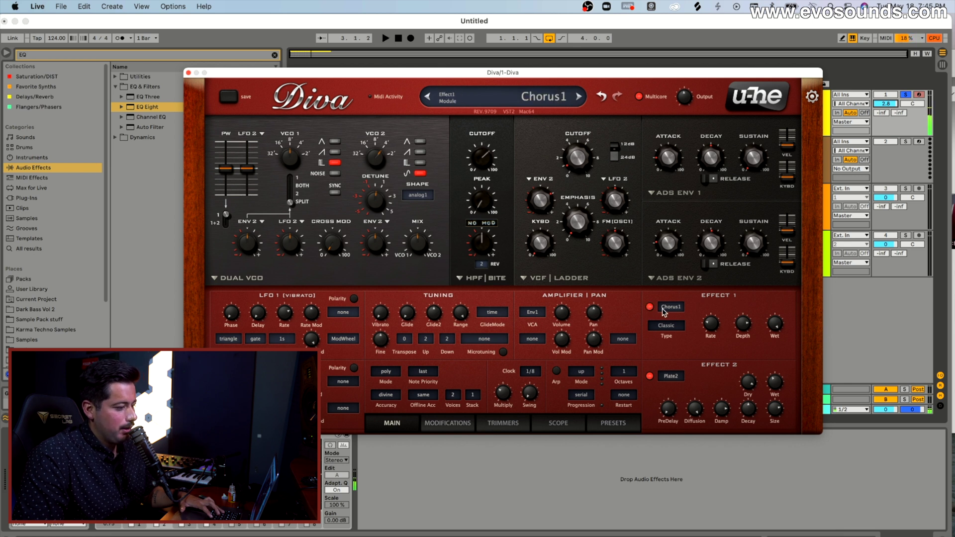
left_click(666, 325)
left_click(695, 338)
key("space")
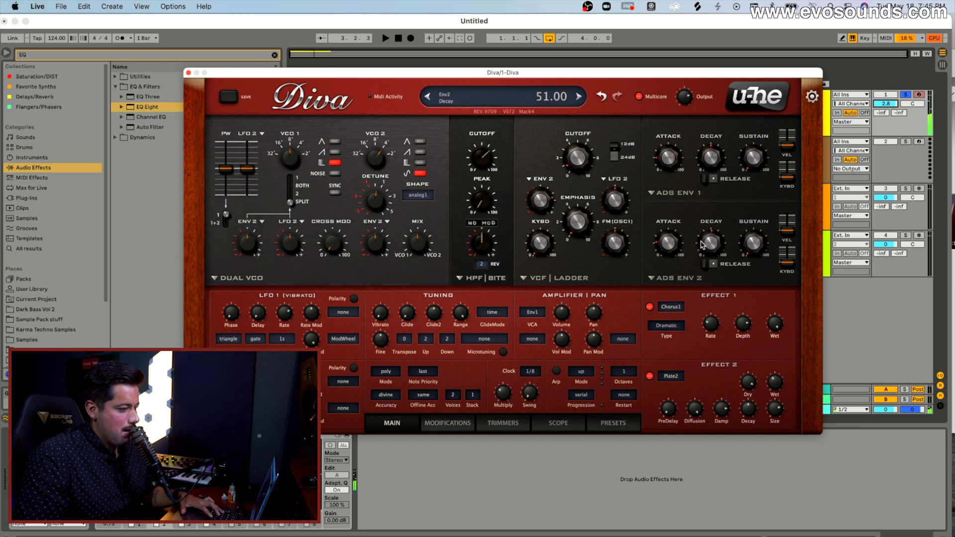
- Shorten the Envelope 2 decay and slightly raise the LFO 2 pulse width modulation depth
left_click_drag(702, 242, 689, 250)
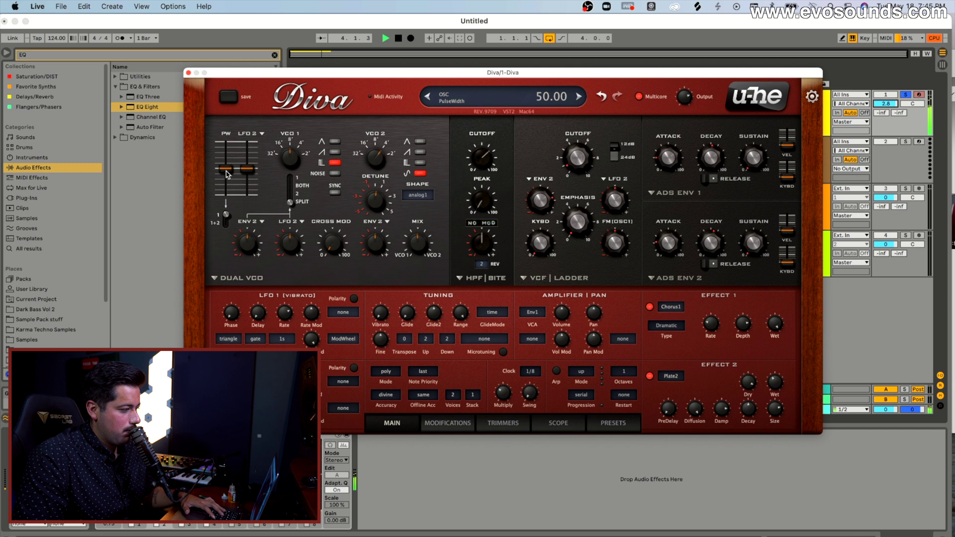
left_click_drag(247, 169, 247, 163)
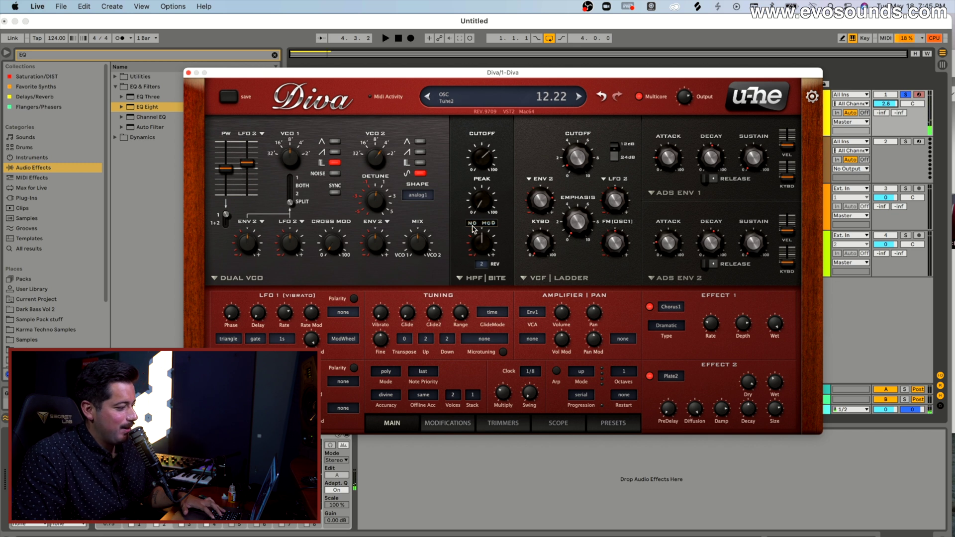
- Set the Chorus1 type to Classic, fine-tune the LFO 2 pulse width modulation depth, and play the loop
left_click(677, 333)
left_click(689, 331)
left_click(671, 325)
left_click(688, 320)
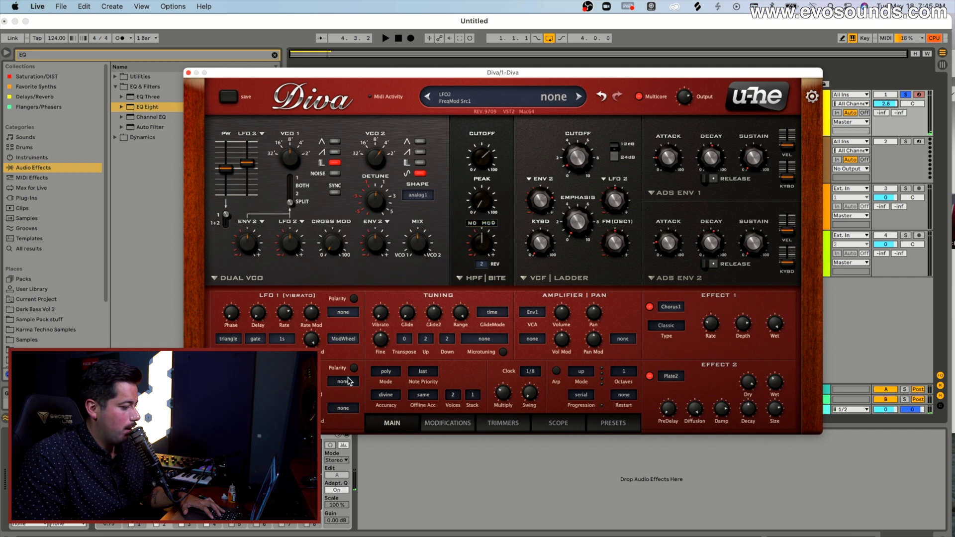
left_click_drag(245, 176, 248, 167)
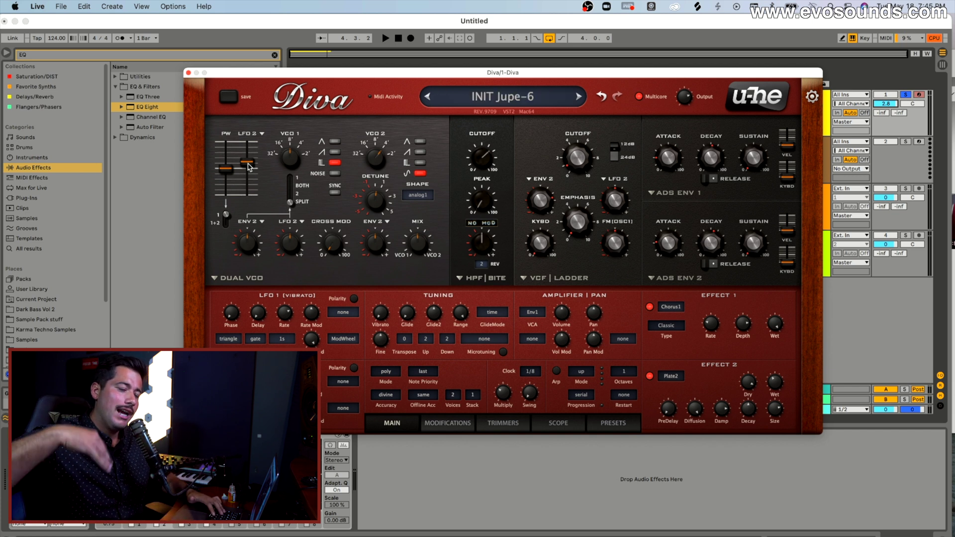
key("space")
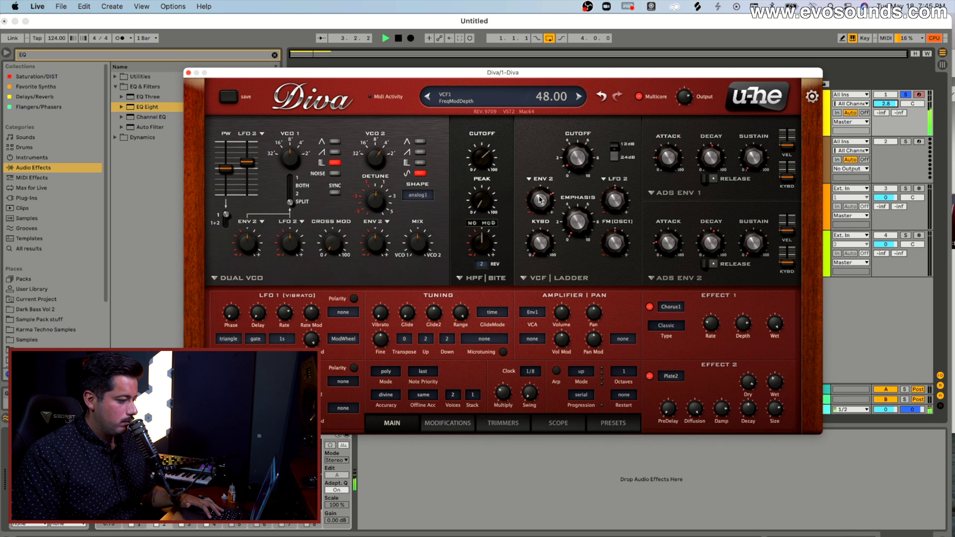
- Change the high-pass model to HPF pre and raise its frequency while auditioning the loop
left_click(480, 278)
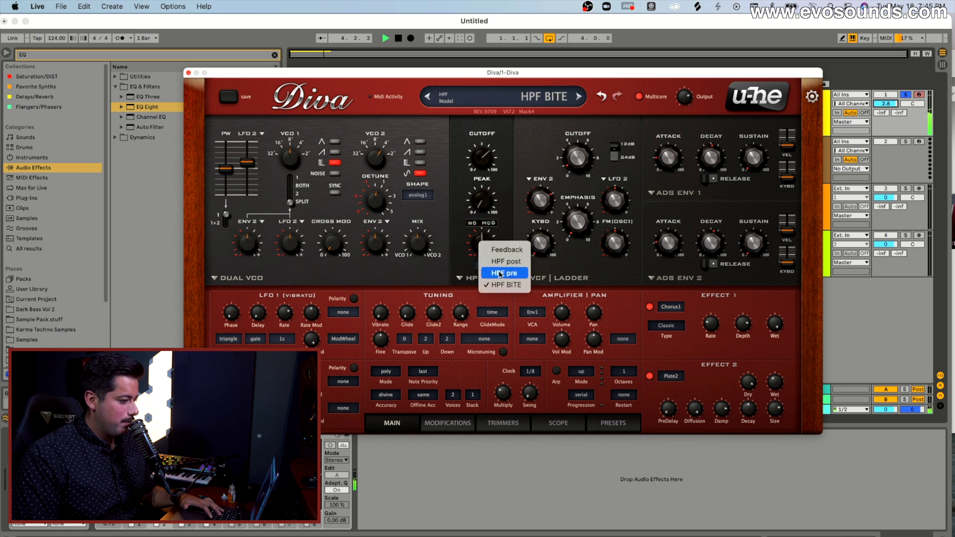
left_click(499, 274)
left_click_drag(486, 163, 488, 160)
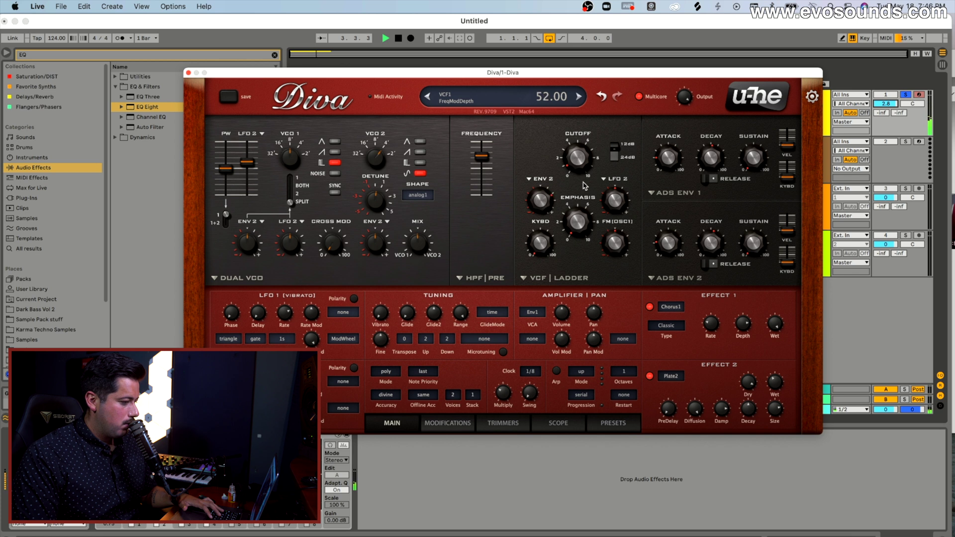
- Try the ladder filter's 12 dB slope, readjusting the Envelope 2 cutoff modulation depth and playing the loop
left_click(615, 146)
left_click_drag(535, 191, 534, 203)
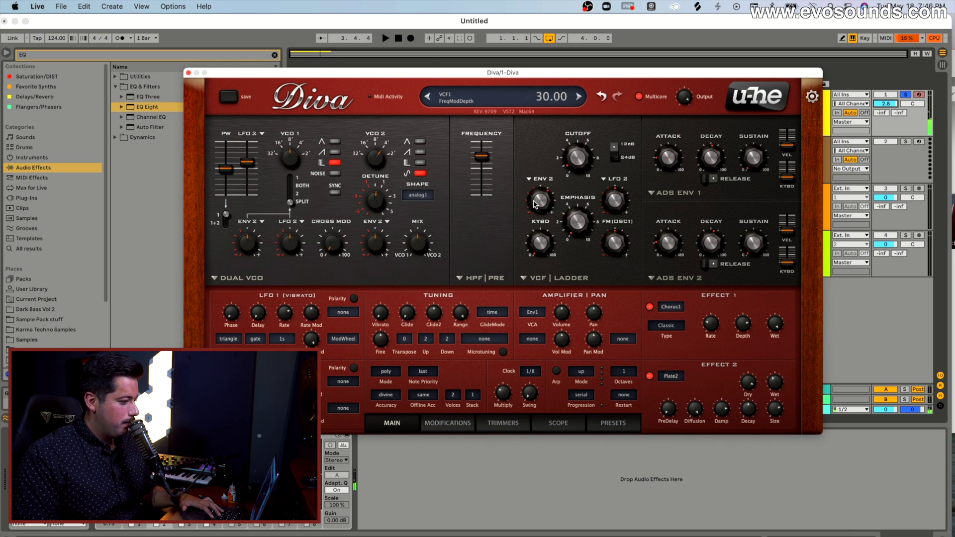
key("space")
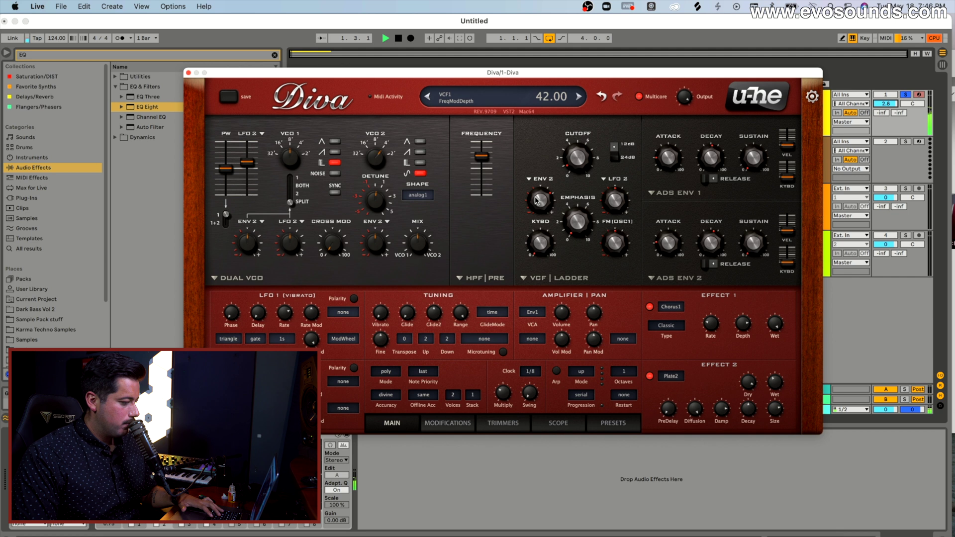
- Compare the sound with Chorus1 bypassed and re-enabled, and set the Envelope 2 cutoff modulation depth to 30
left_click(650, 307)
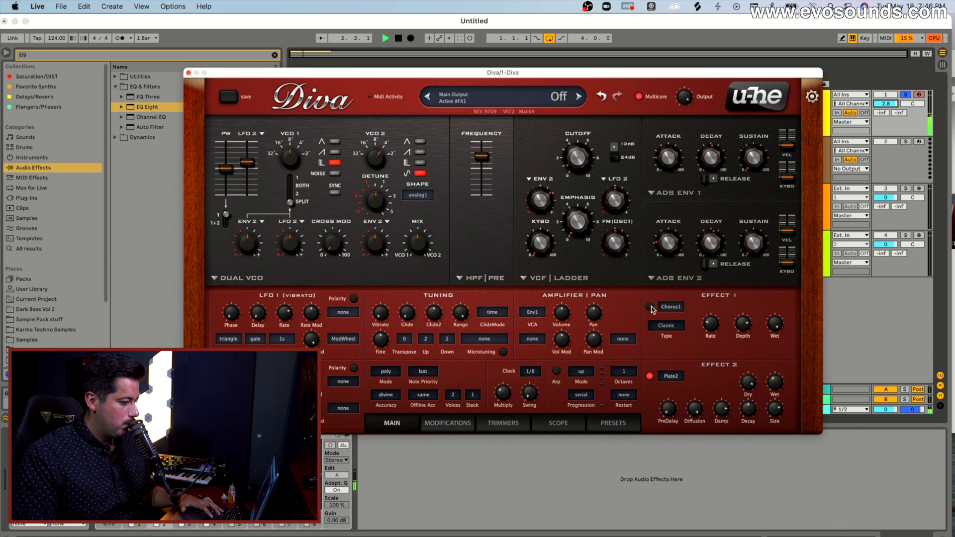
left_click(651, 307)
left_click_drag(547, 216, 547, 211)
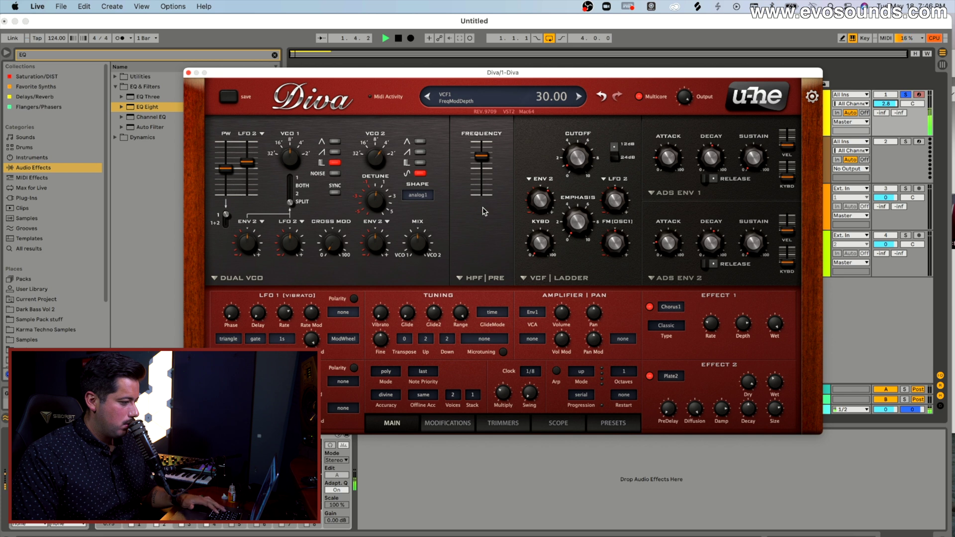
- Turn on the saw wave of VCO 1 and the saw and pulse waves of VCO 2 while auditioning the loop
left_click(335, 152)
left_click_drag(536, 203, 535, 199)
left_click(420, 162)
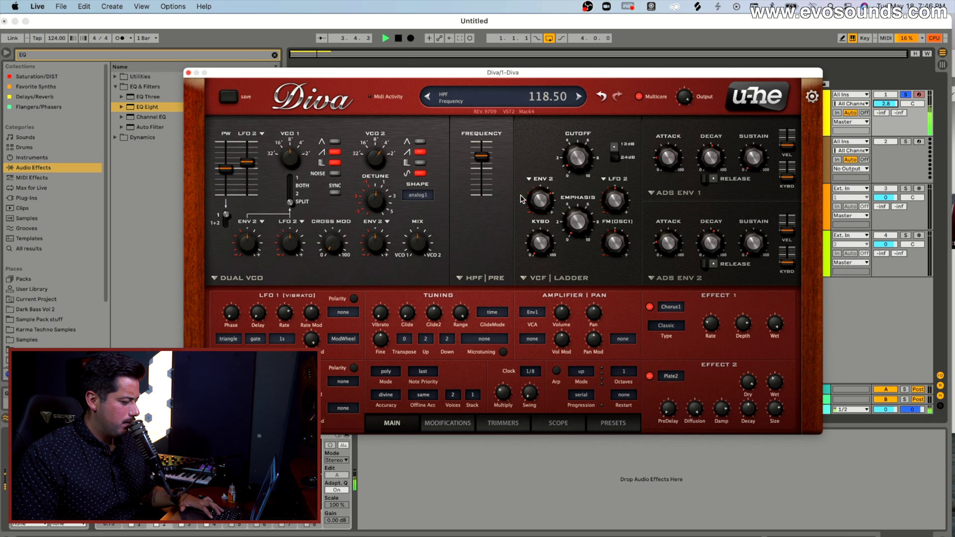
left_click_drag(370, 161, 366, 165)
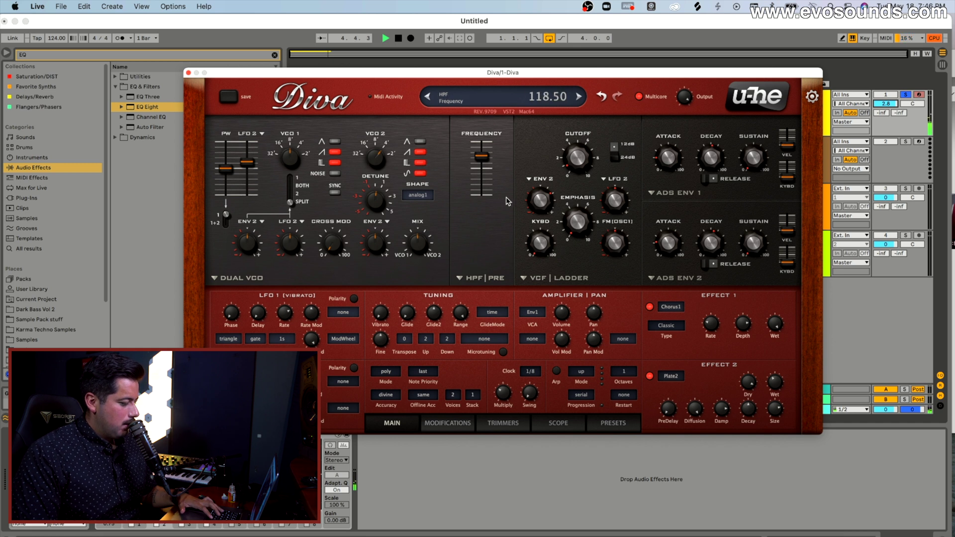
- Set the ladder filter slope to 24 dB, adjust the Envelope 2 attack, and set its cutoff modulation depth to 48
left_click(615, 164)
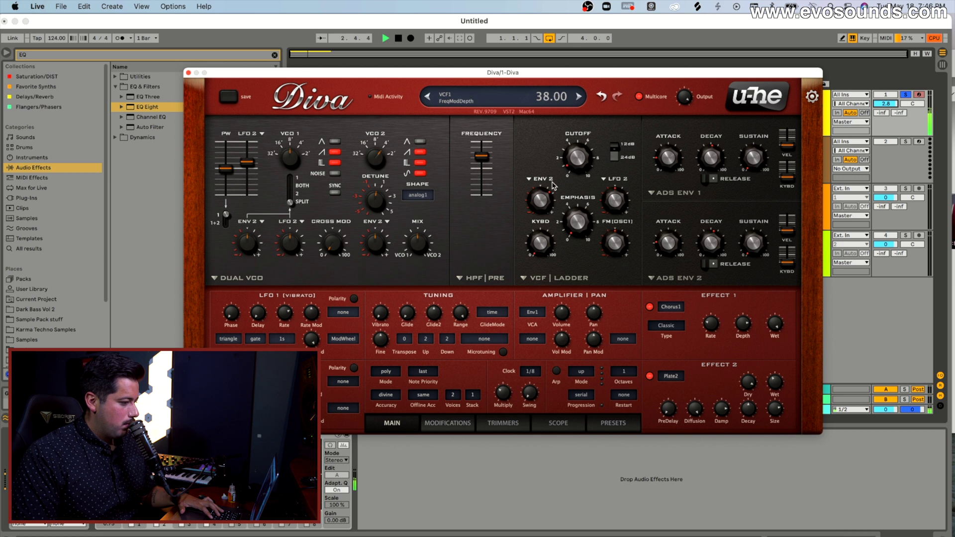
left_click_drag(549, 194, 550, 191)
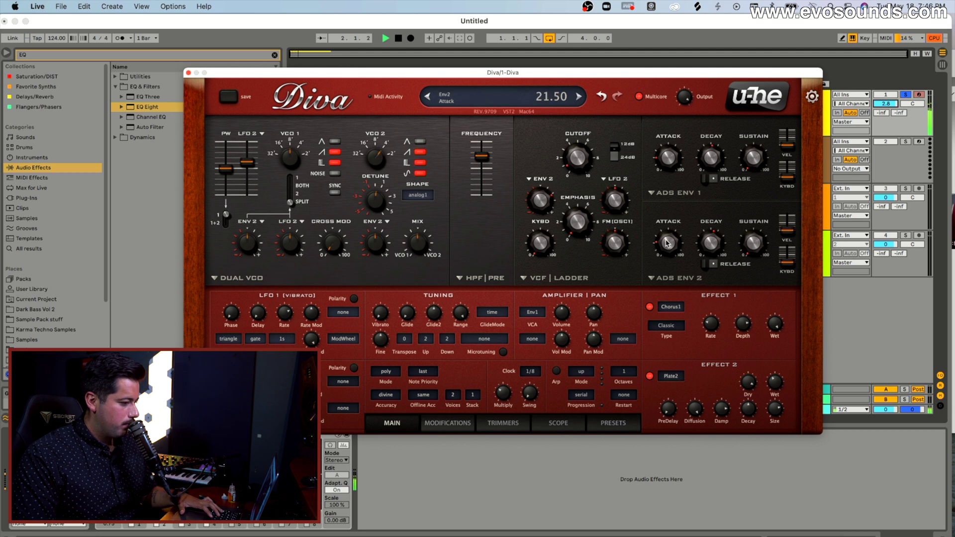
left_click_drag(669, 235, 671, 248)
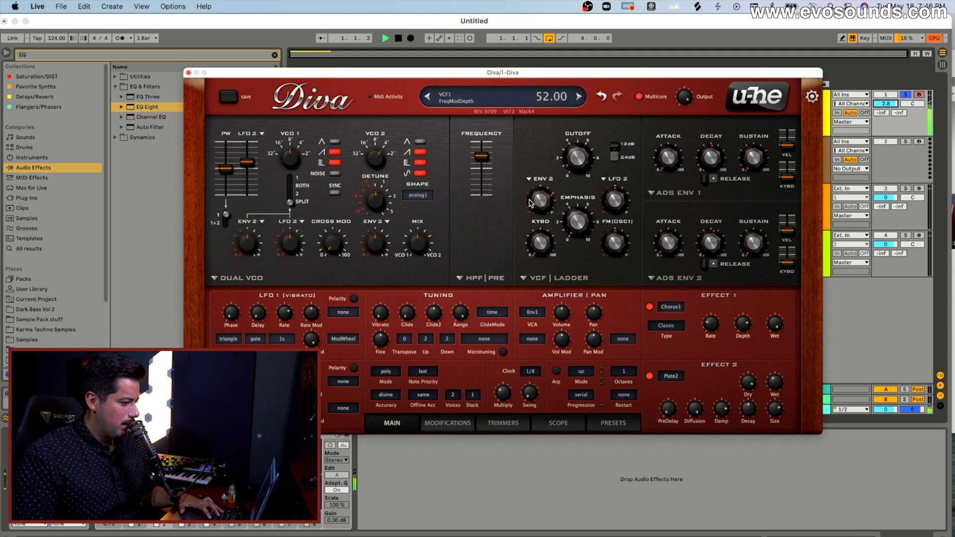
scroll(531, 202, "down", 2)
scroll(531, 202, "down", 2)
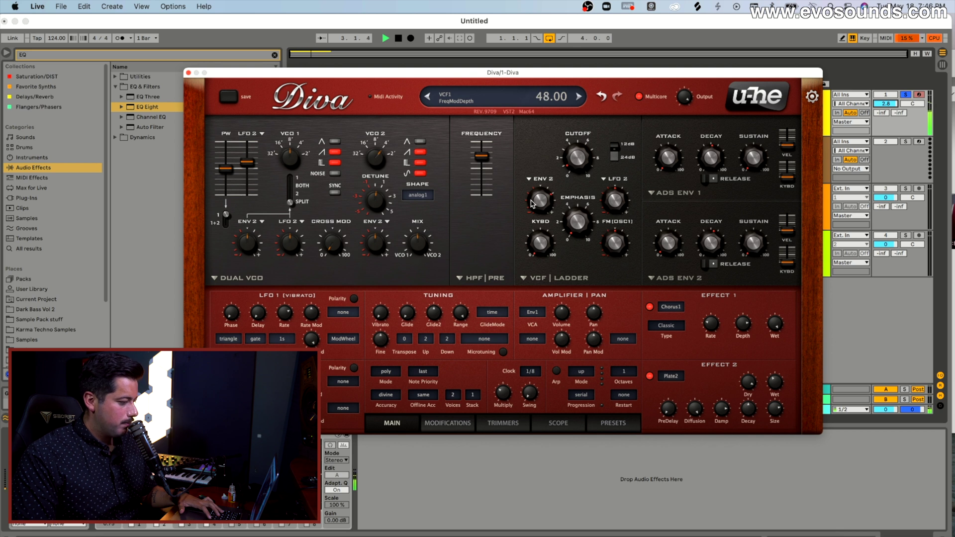
- Adjust the Chorus1 rate, set its depth to 72, and stop the loop
left_click_drag(703, 326, 709, 347)
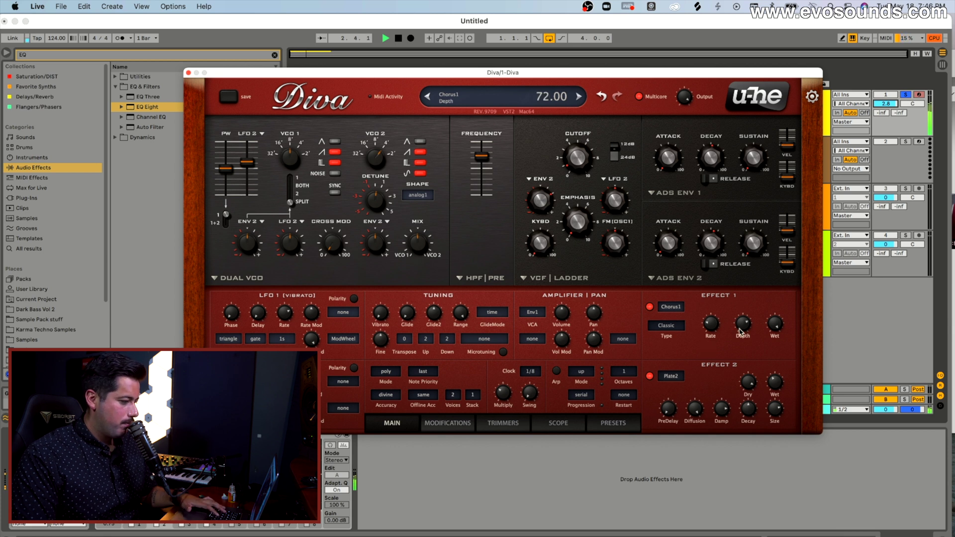
key("space")
- Turn off the VCO 2 saw and pulse waves, replace the VCO 1 saw with its triangle wave, and play the loop
left_click(419, 152)
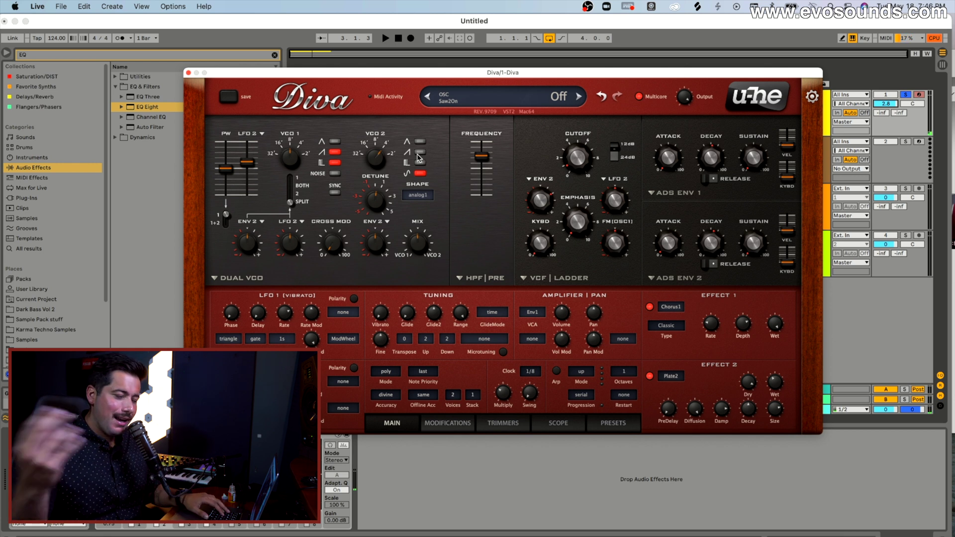
left_click(335, 152)
left_click(335, 142)
key("space")
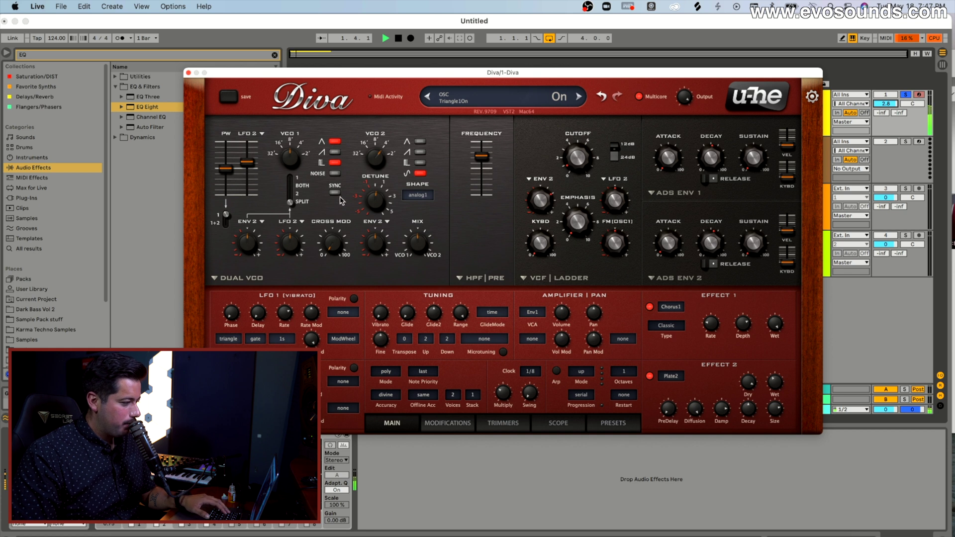
- Slightly lower the LFO 2 pulse width modulation depth and the high-pass filter frequency
left_click_drag(247, 162, 250, 164)
left_click_drag(491, 168, 490, 175)
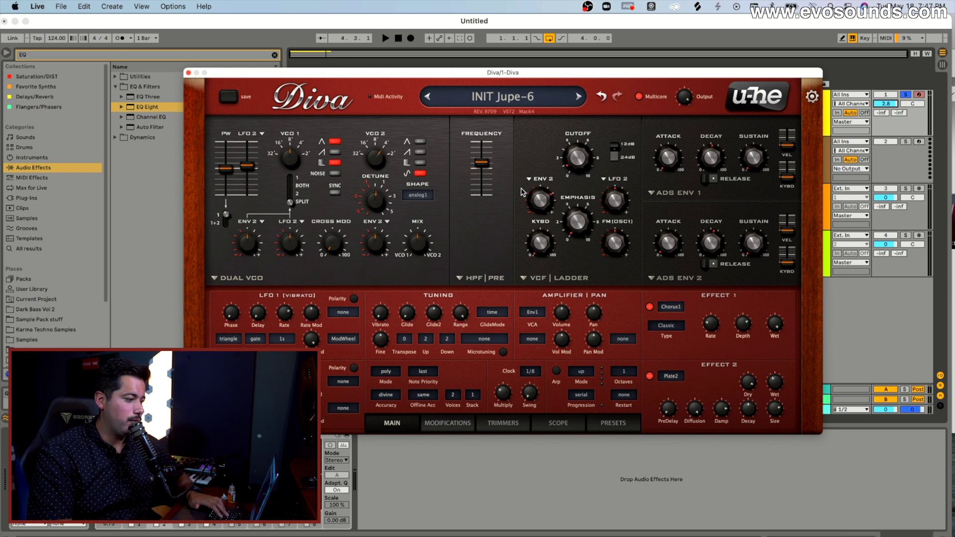
- Turn off the VCO 1 pulse wave, turn on the VCO 1 saw and the VCO 2 saw and pulse waves, and play the loop
left_click(335, 162)
left_click(335, 151)
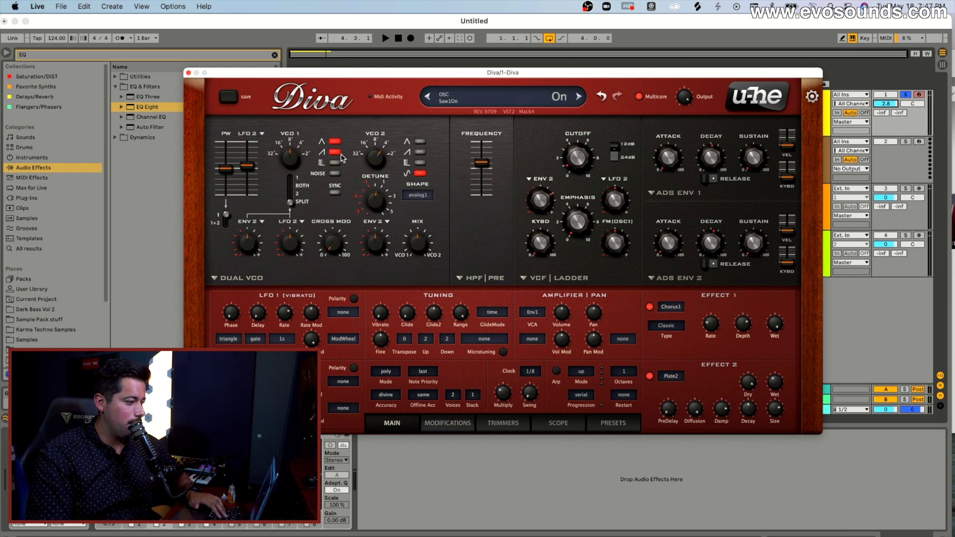
left_click(419, 163)
key("space")
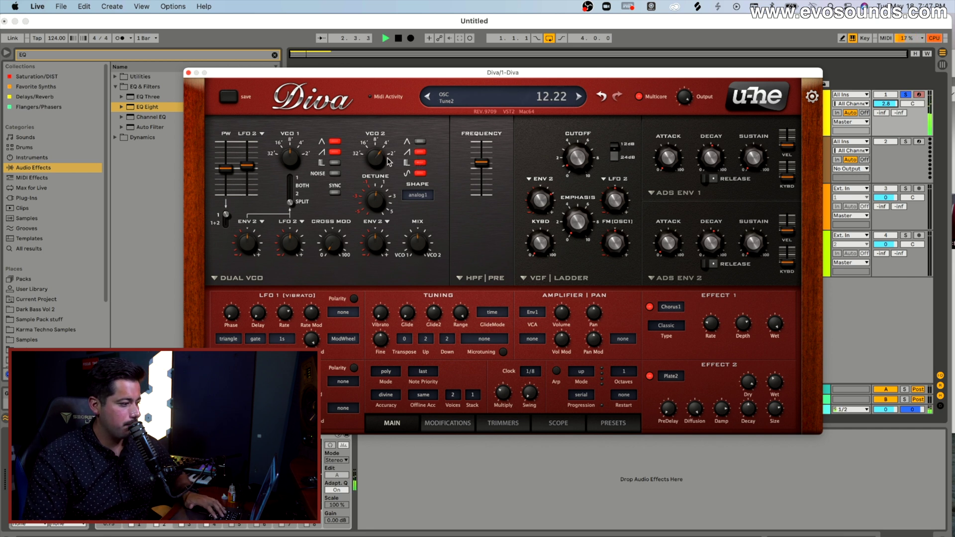
- Fine-tune the Envelope 2 cutoff modulation depth and open the choice of oscillator models
left_click_drag(534, 198, 534, 200)
left_click(251, 280)
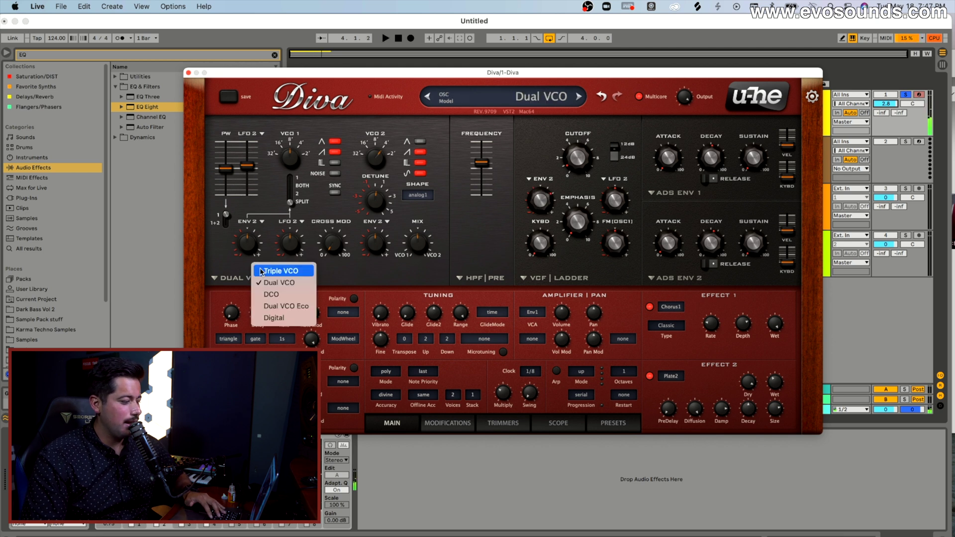